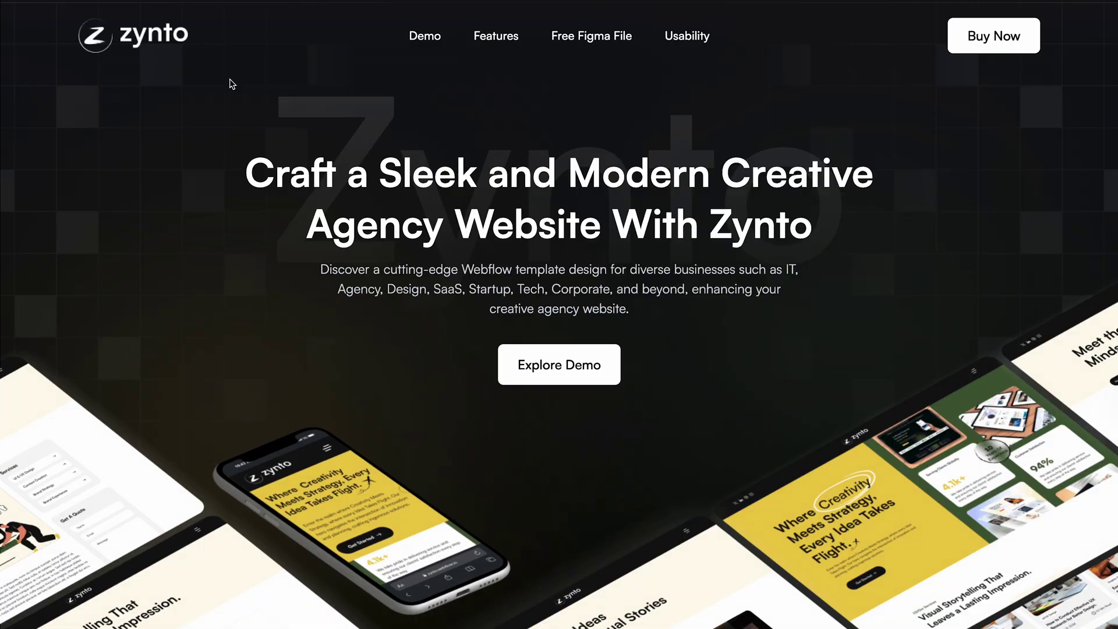
Scroll briefly down the dark Phase template landing page.
scroll(230, 80, down, 1)
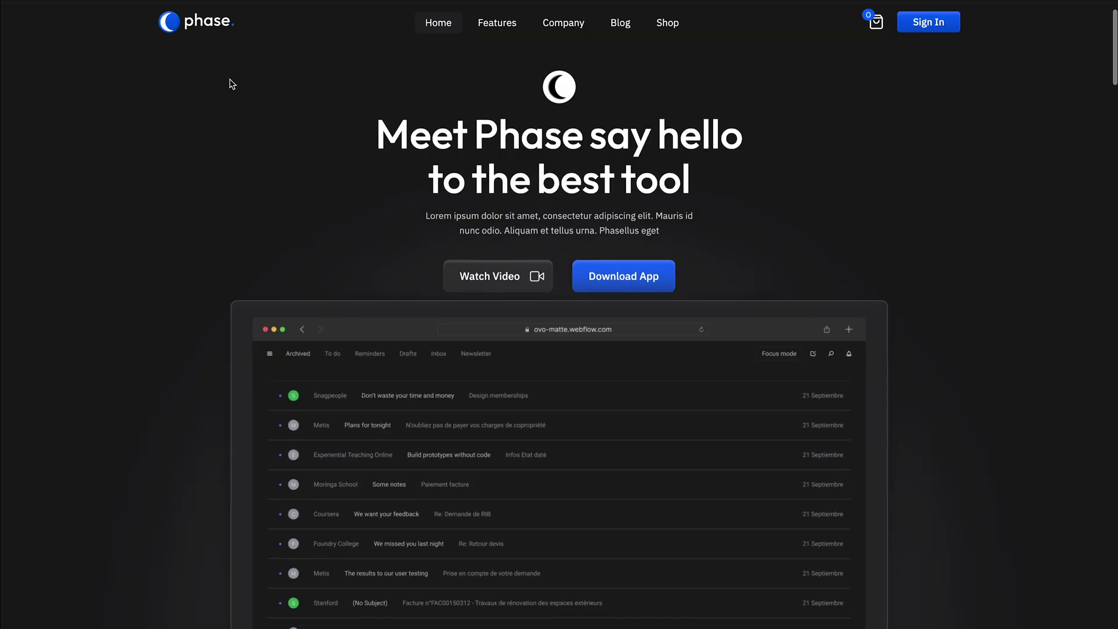
scroll(230, 81, down, 8)
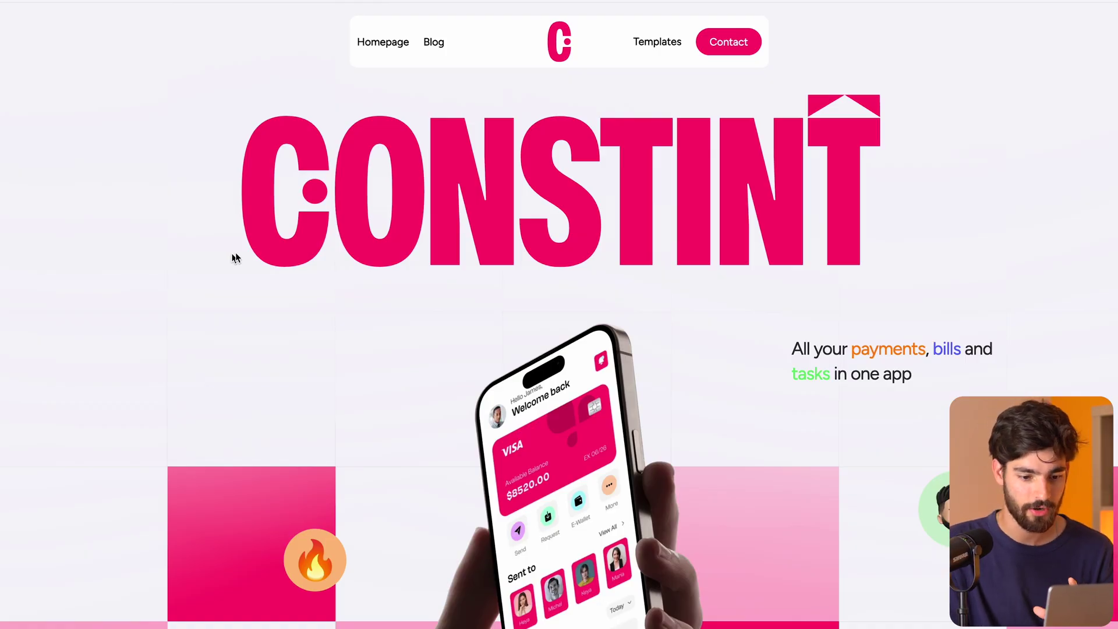
scroll(686, 272, down, 9)
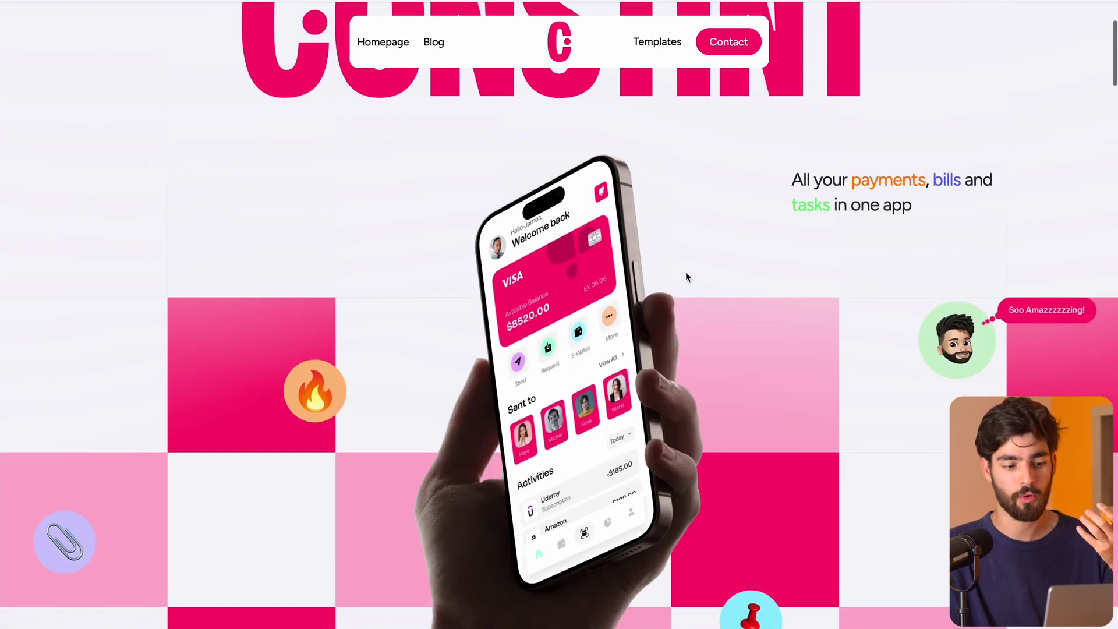
scroll(685, 272, down, 5)
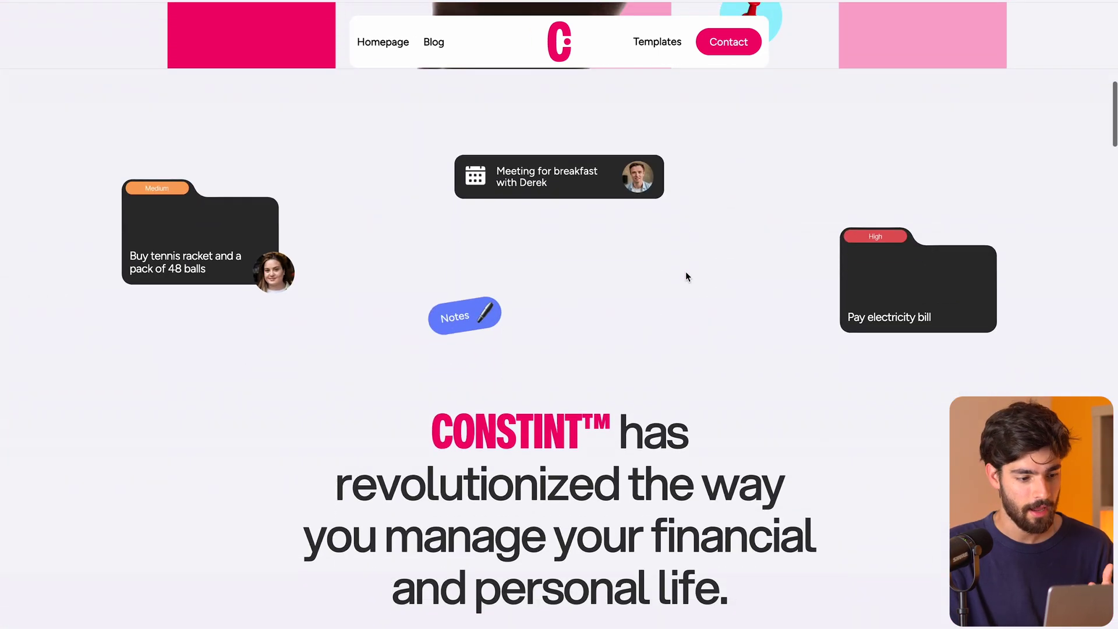
scroll(76, 346, down, 1)
scroll(138, 257, up, 2)
drag(138, 257, 250, 257)
click(372, 177)
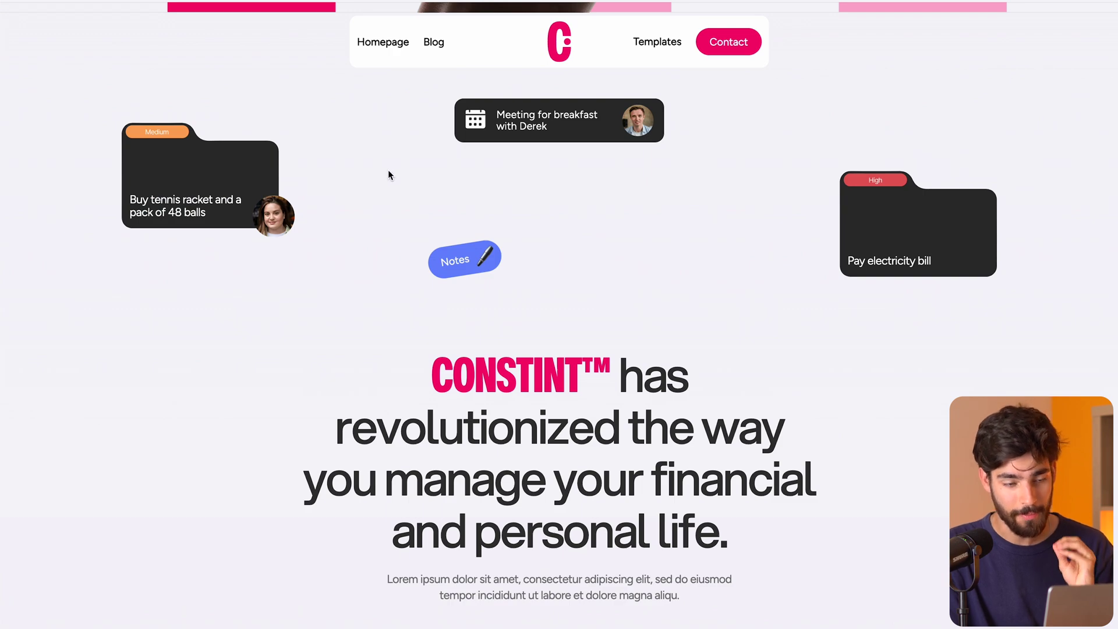
scroll(389, 171, down, 10)
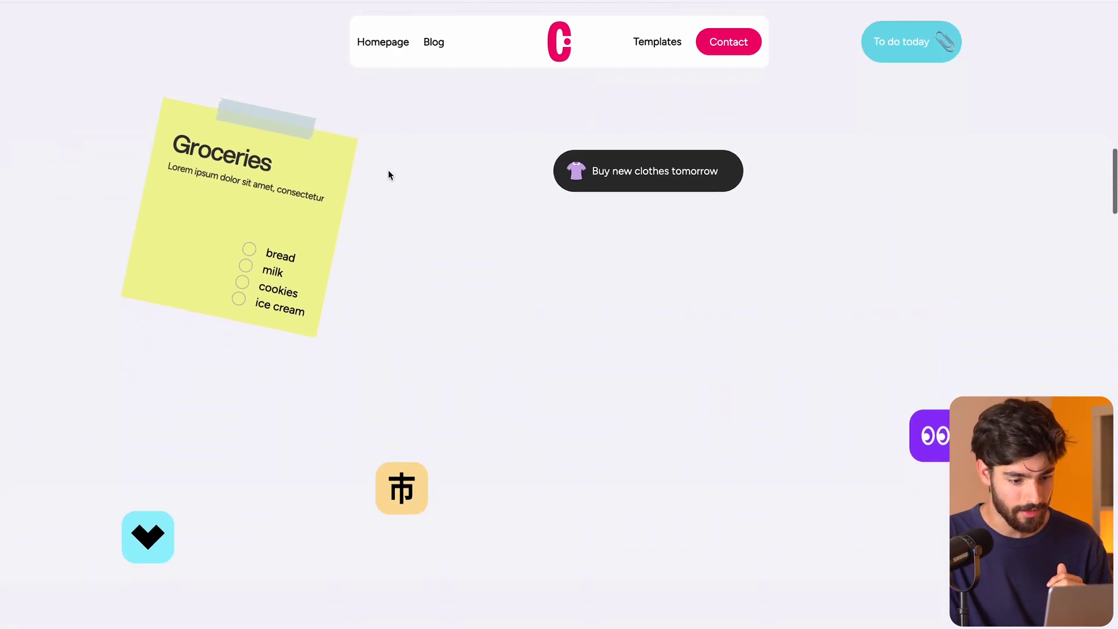
scroll(389, 174, down, 15)
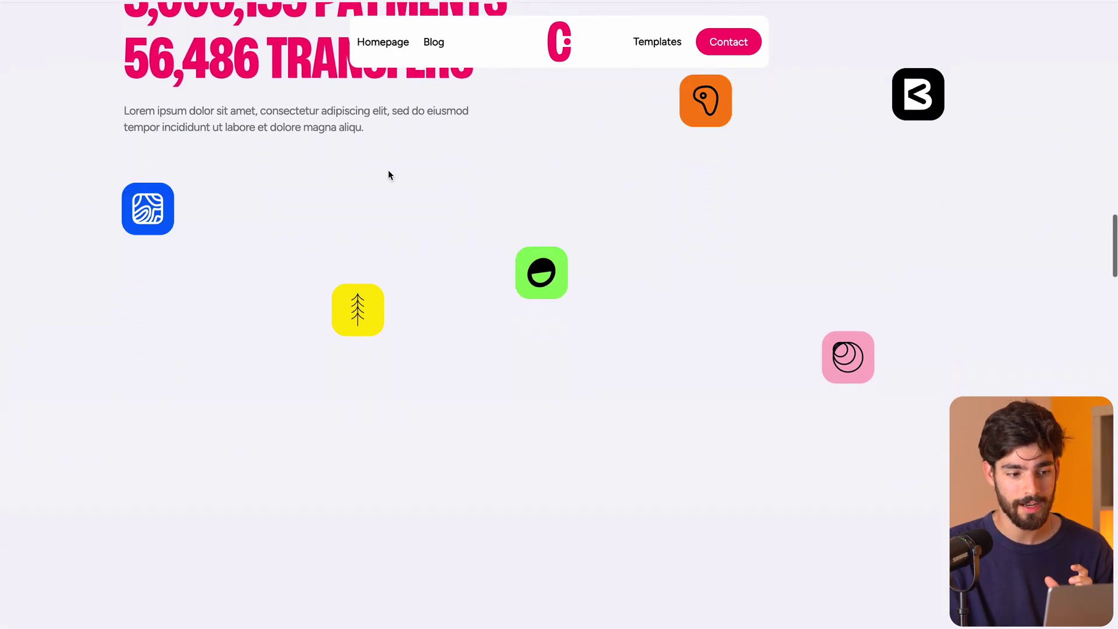
scroll(390, 175, down, 12)
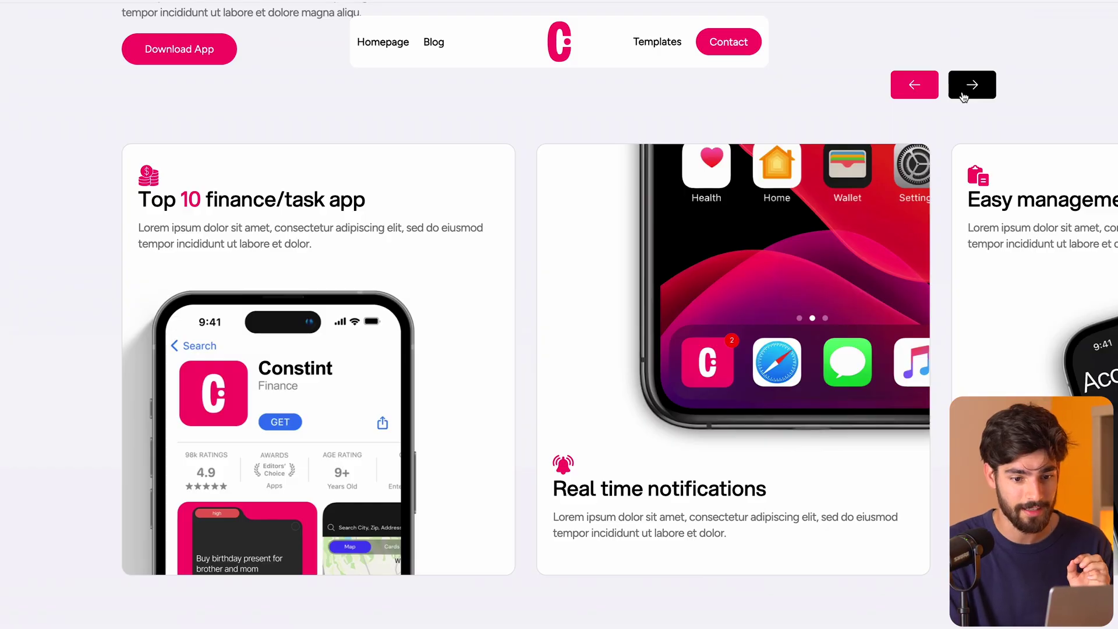
click(964, 96)
scroll(816, 365, down, 7)
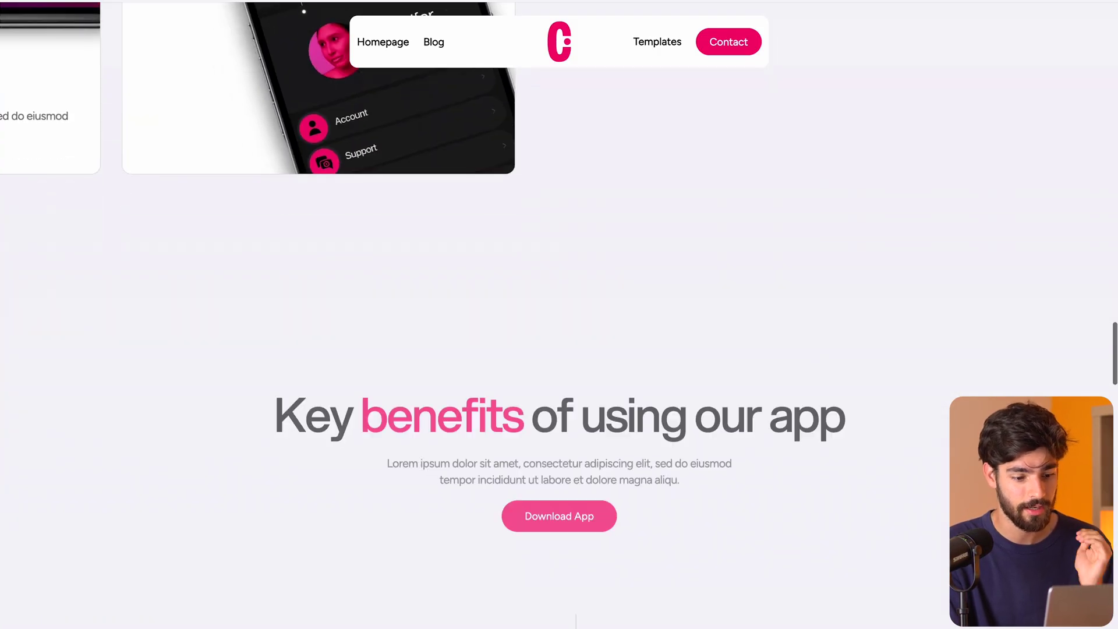
scroll(815, 363, down, 5)
scroll(255, 150, down, 3)
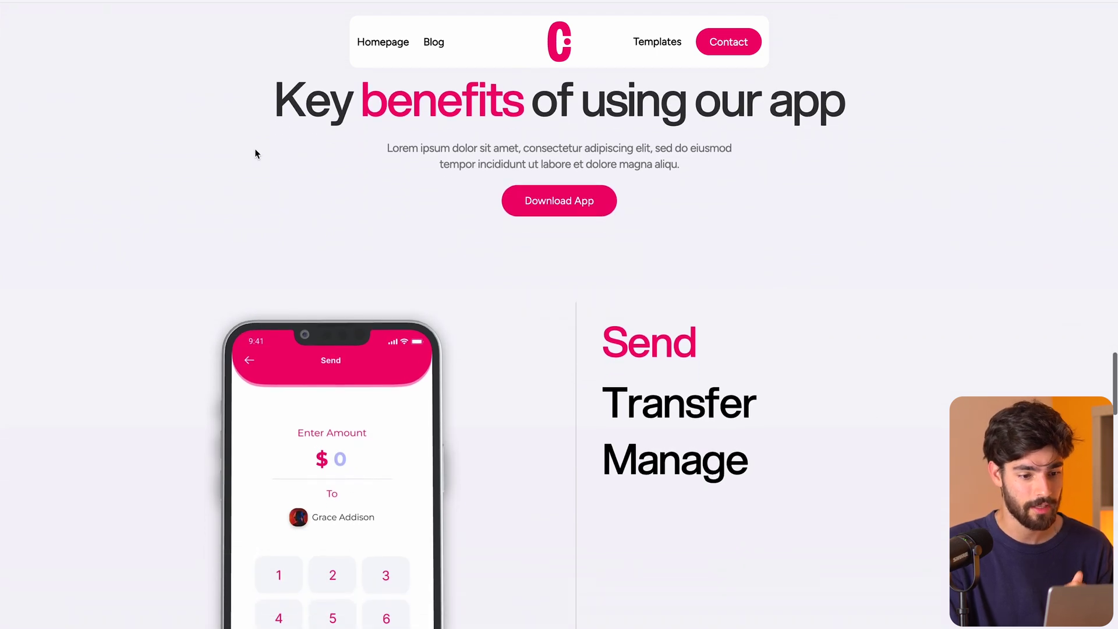
scroll(723, 361, down, 3)
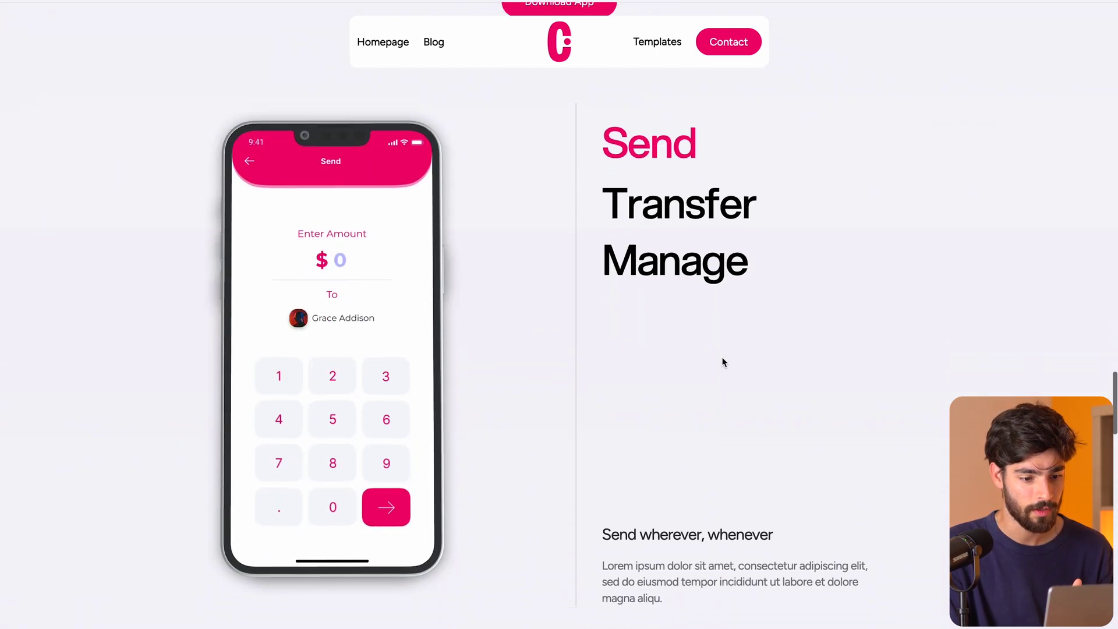
scroll(723, 361, up, 2)
click(647, 238)
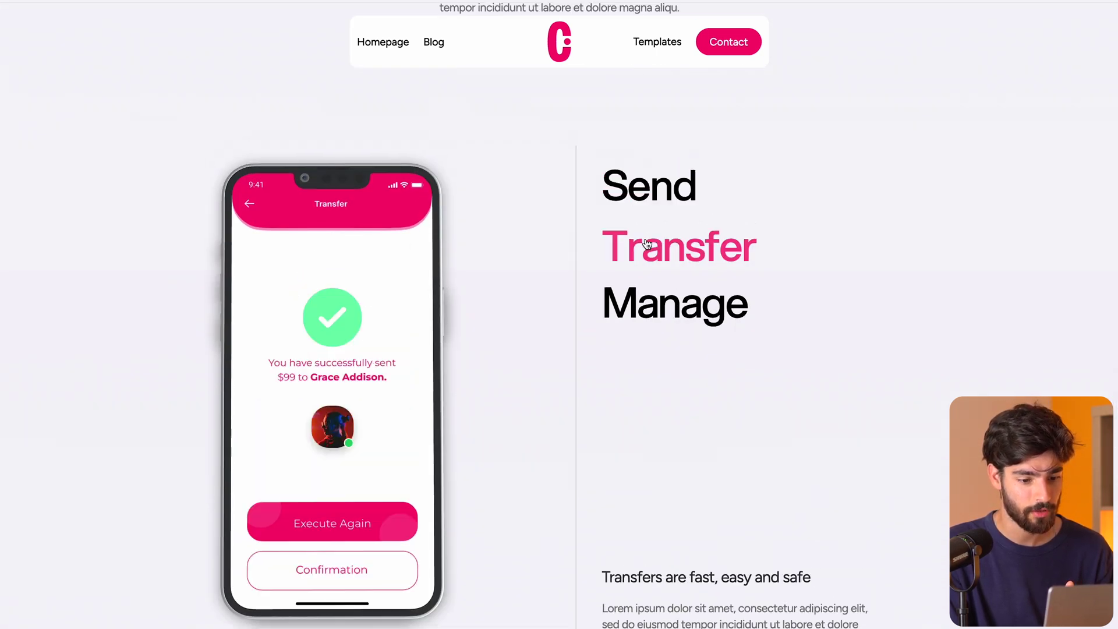
click(659, 315)
click(654, 249)
click(654, 302)
click(660, 266)
click(643, 187)
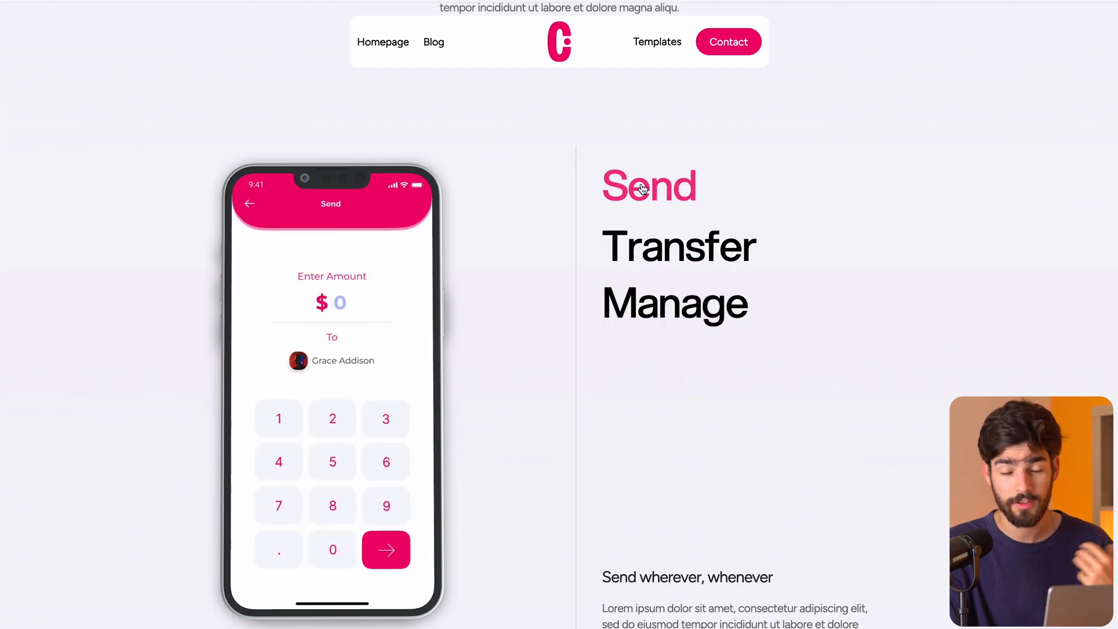
click(648, 263)
click(646, 304)
scroll(647, 311, down, 7)
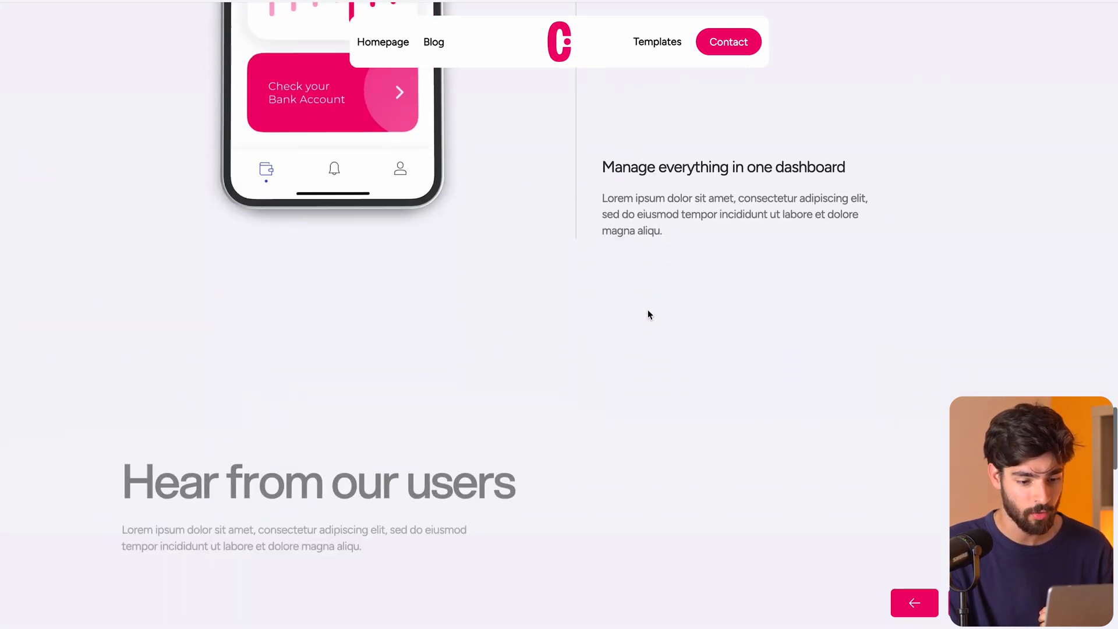
scroll(648, 314, down, 6)
click(981, 220)
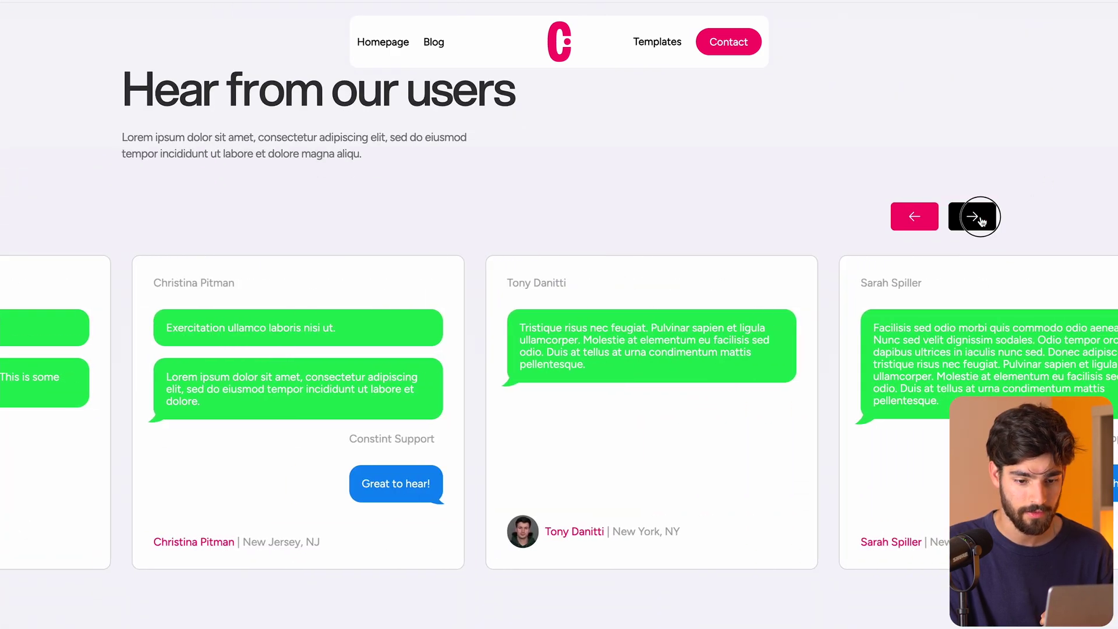
click(981, 219)
scroll(367, 270, down, 10)
scroll(361, 278, down, 12)
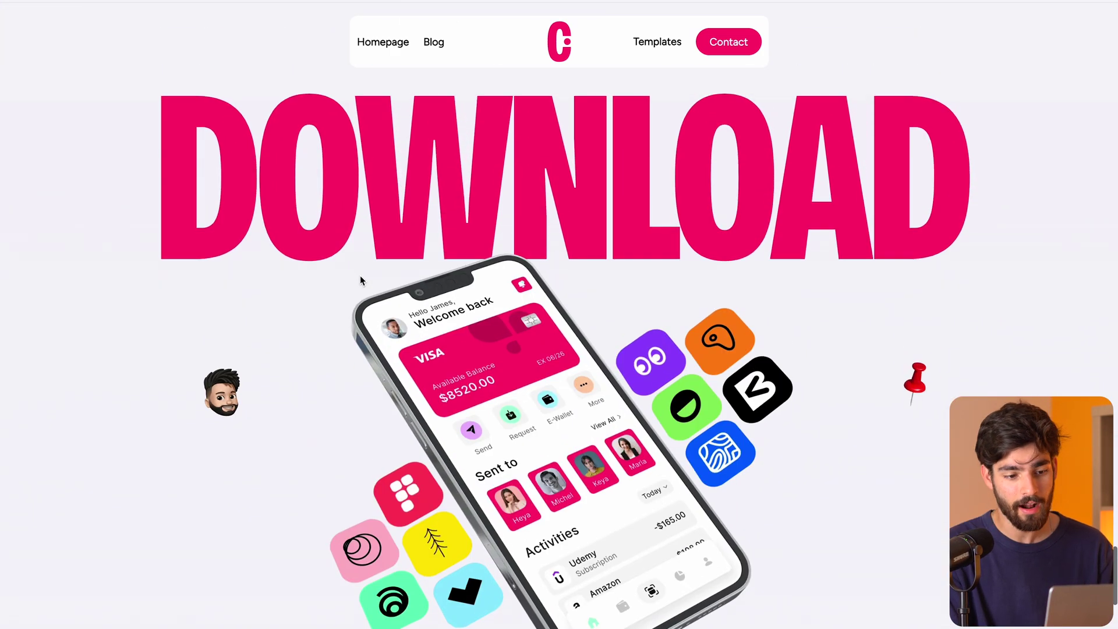
scroll(361, 280, down, 4)
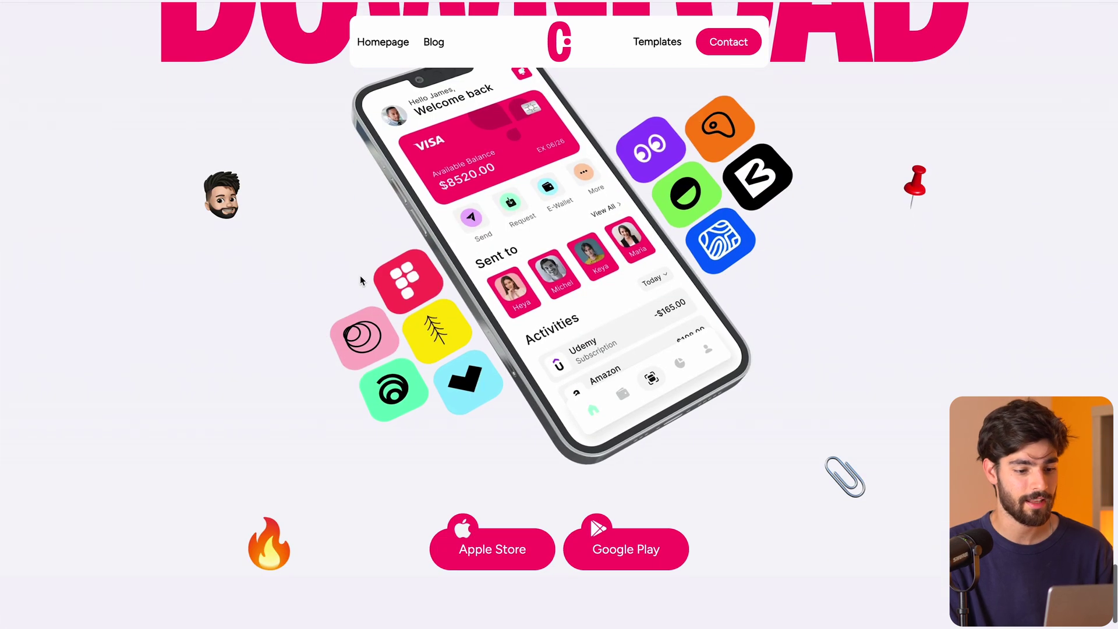
scroll(360, 280, down, 5)
key(Home)
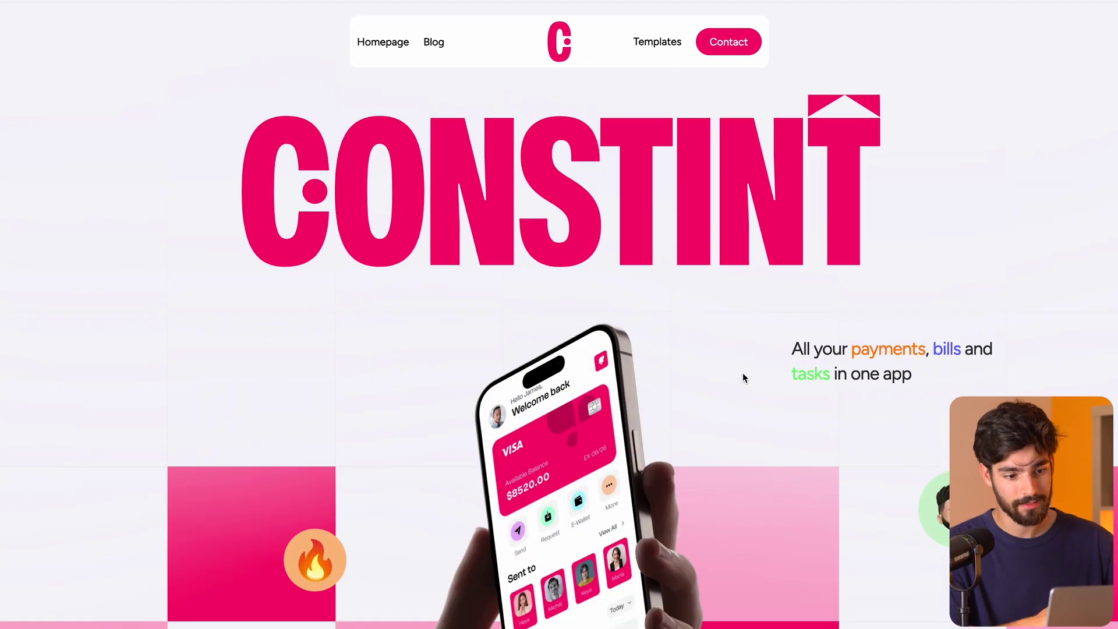
key(ctrl+w)
Open the Constint template in the Designer and dismiss the read-only mode notice.
click(806, 189)
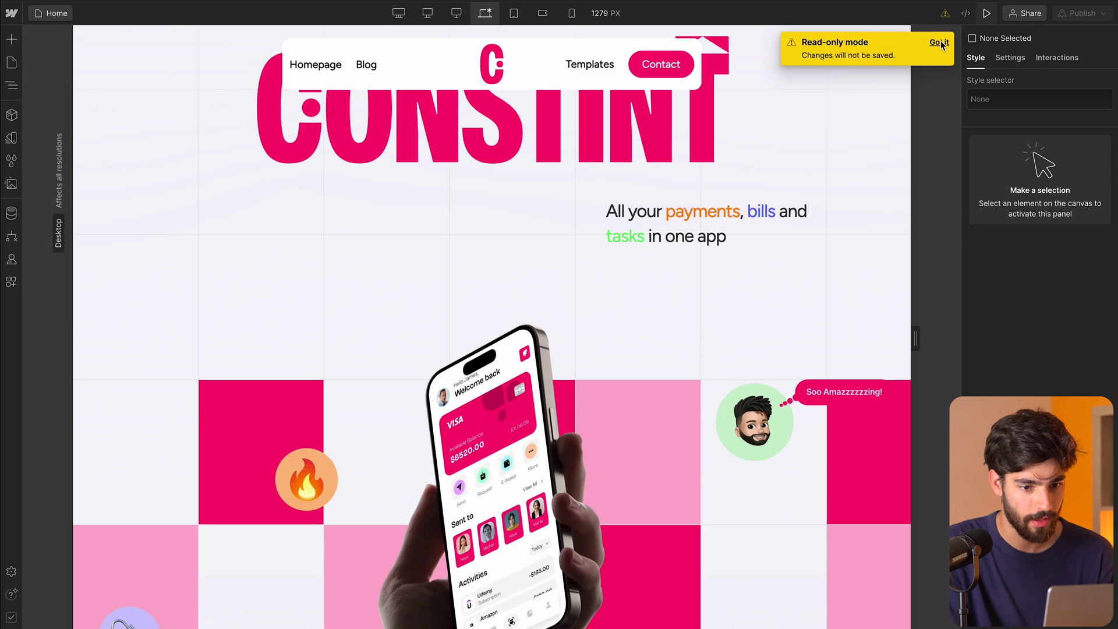
scroll(654, 307, down, 2)
scroll(636, 325, up, 5)
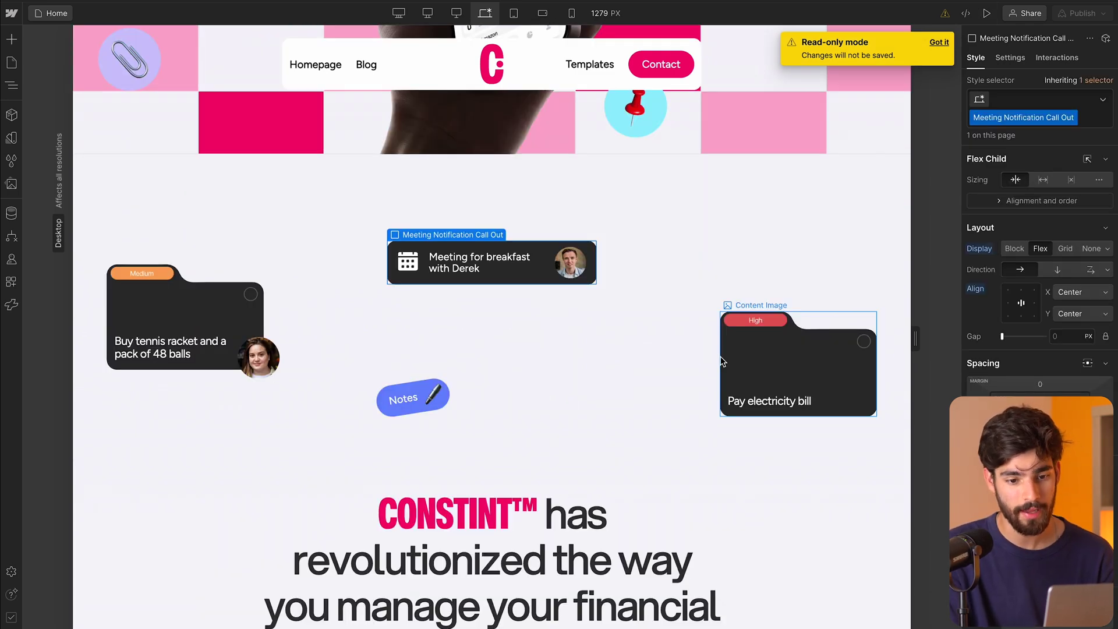
click(722, 361)
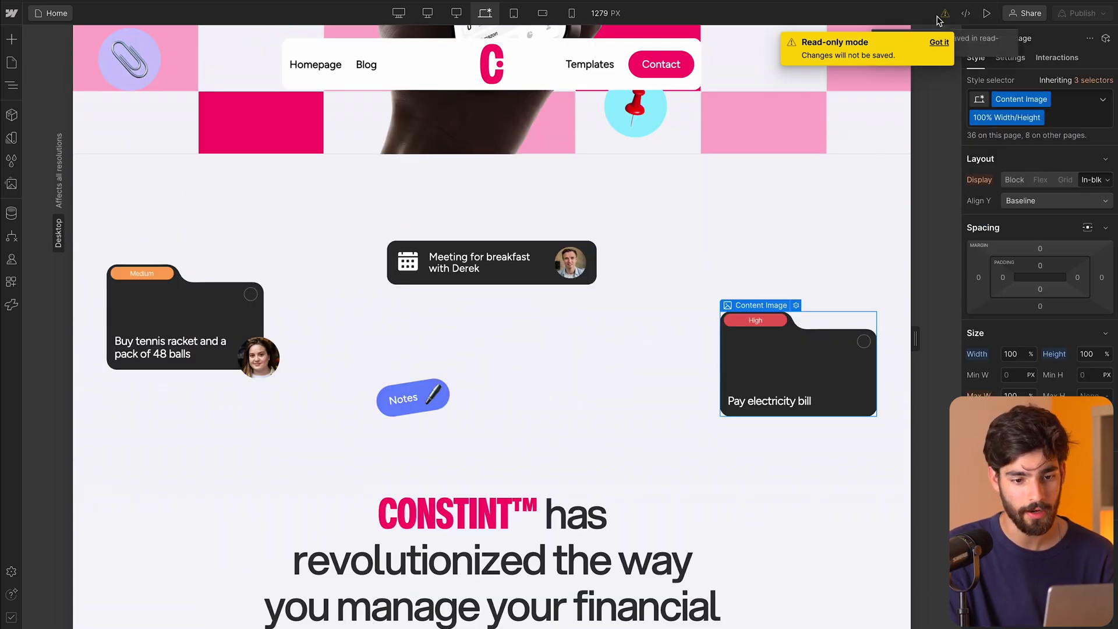
click(938, 44)
Preview the Constint page with its animations playing, then return to editing.
scroll(833, 221, down, 3)
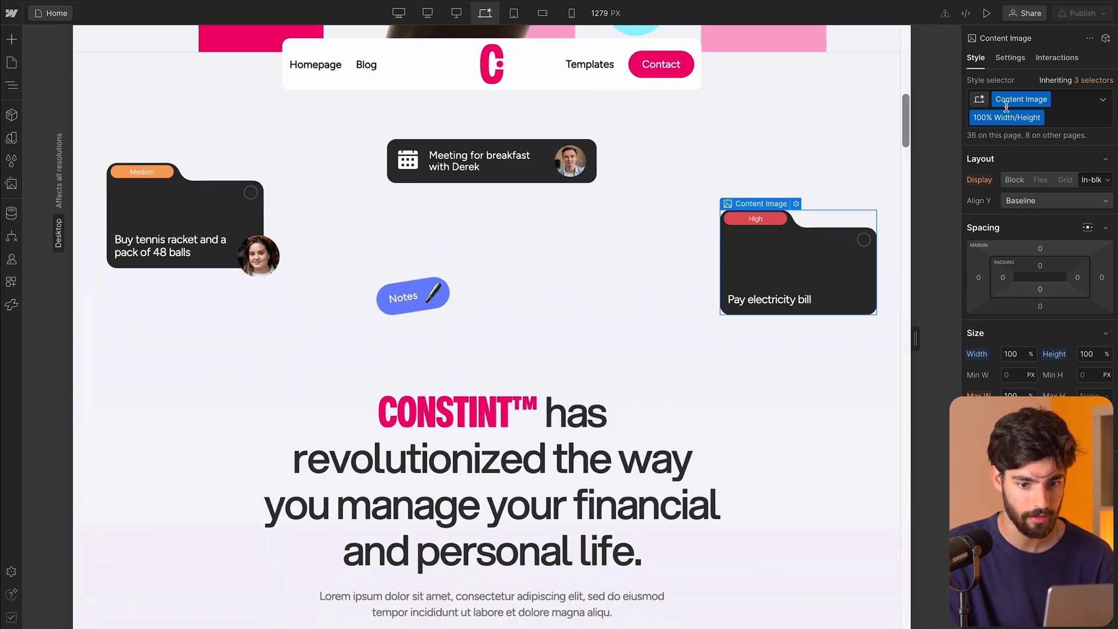
click(986, 13)
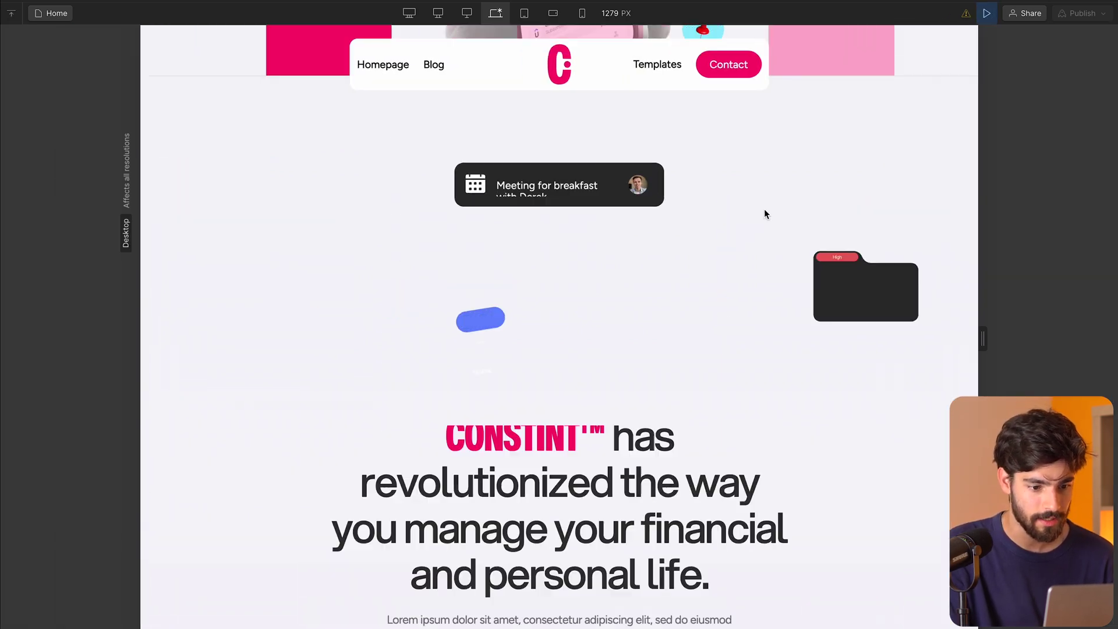
click(986, 13)
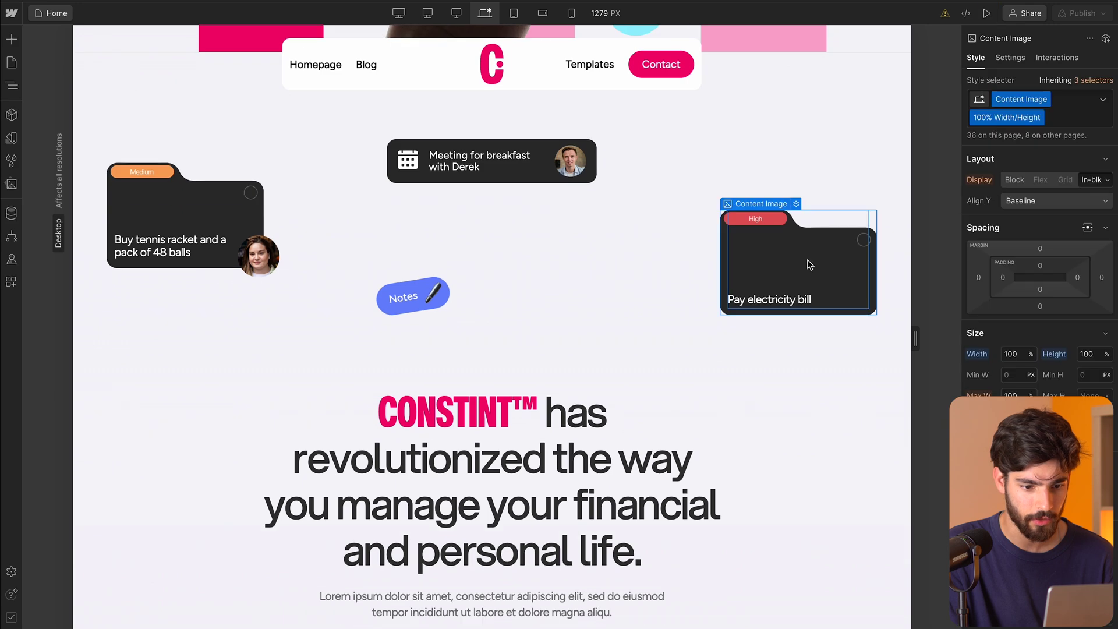
Open the Content Wrapper's Scroll into view interaction and its Homepage Intro animation.
click(10, 87)
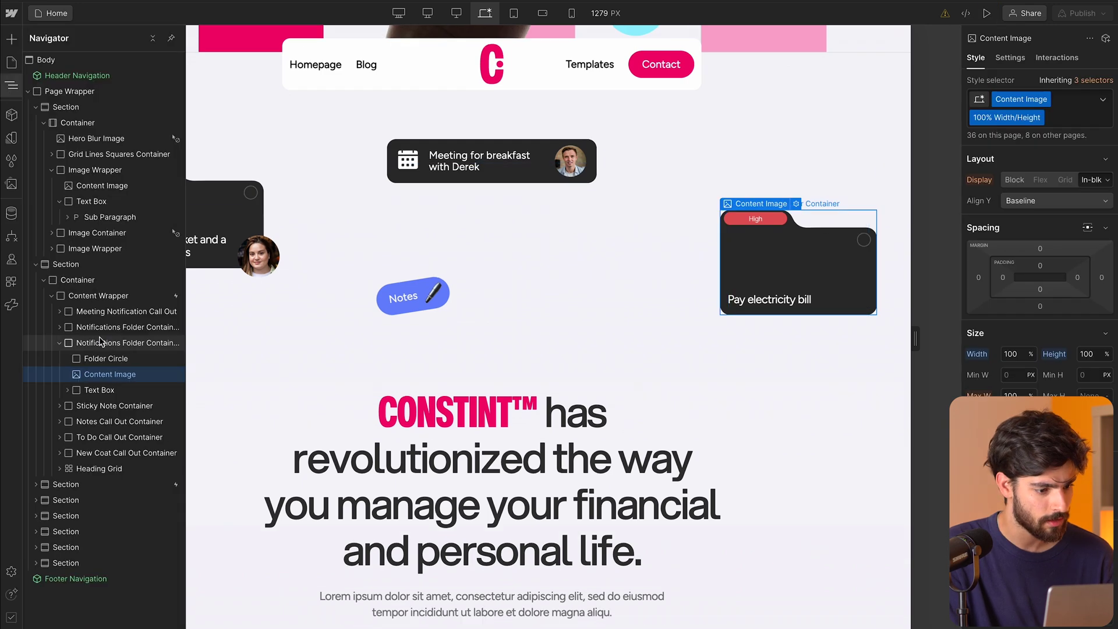
click(100, 297)
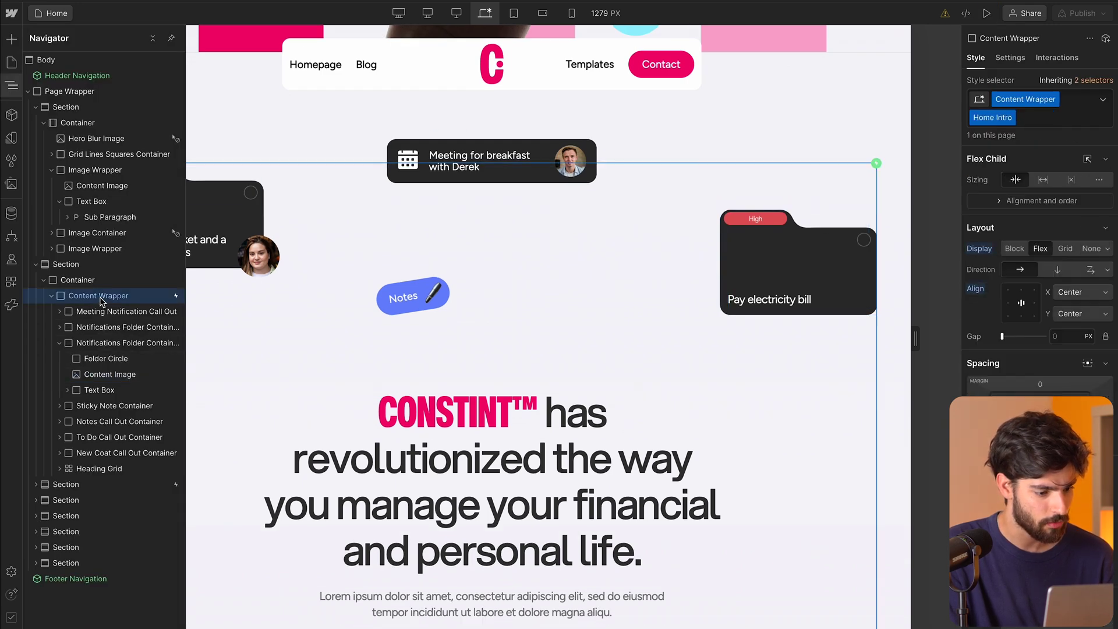
click(1055, 58)
click(1040, 134)
scroll(1047, 375, down, 3)
click(1042, 325)
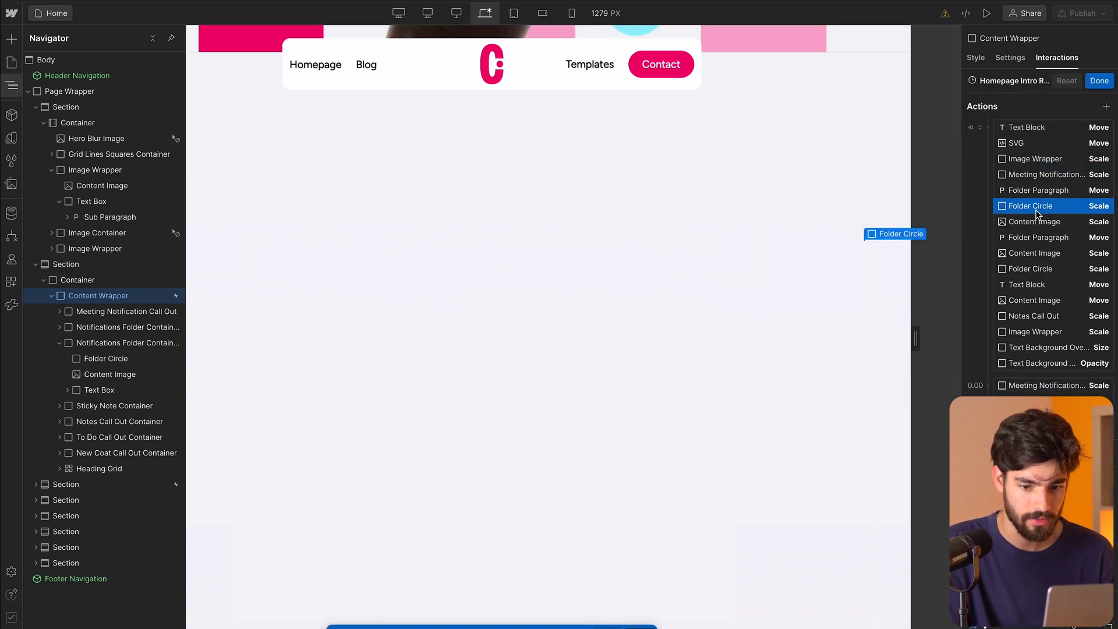
Preview the Text Block, meeting card, text background and SVG animation steps.
scroll(1043, 274, down, 5)
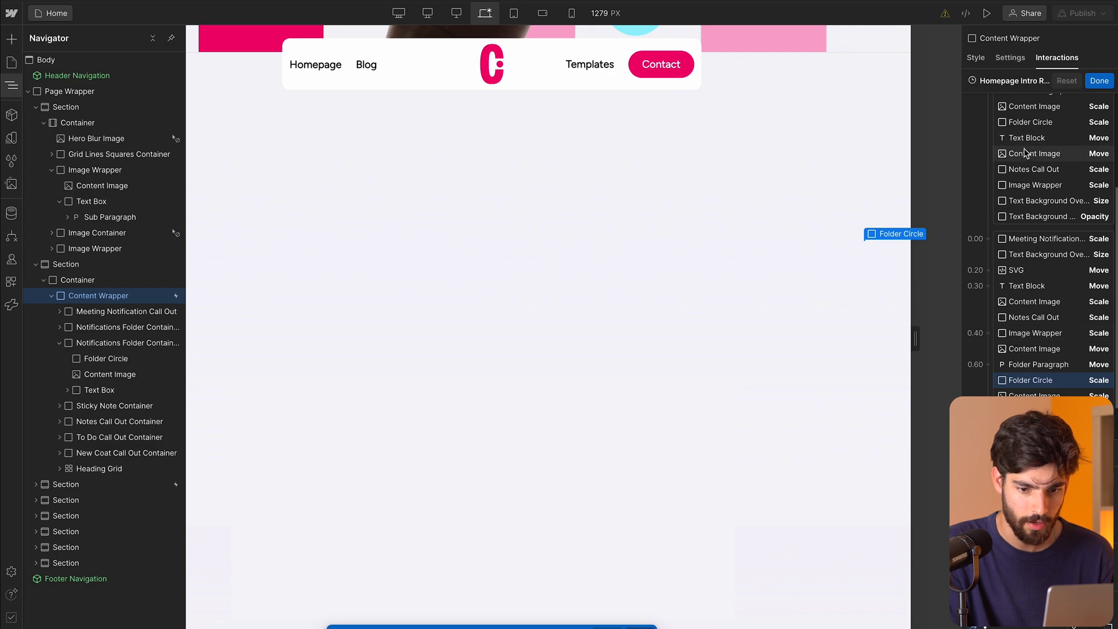
scroll(1048, 227, down, 3)
click(1028, 237)
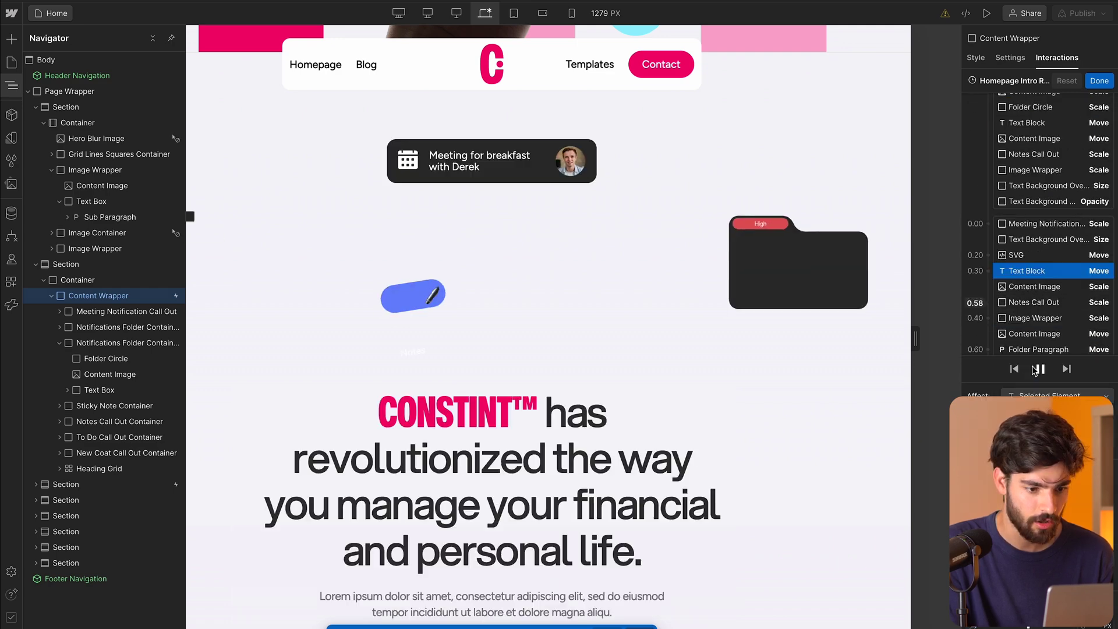
scroll(1042, 233, down, 3)
scroll(1042, 204, up, 3)
click(1032, 187)
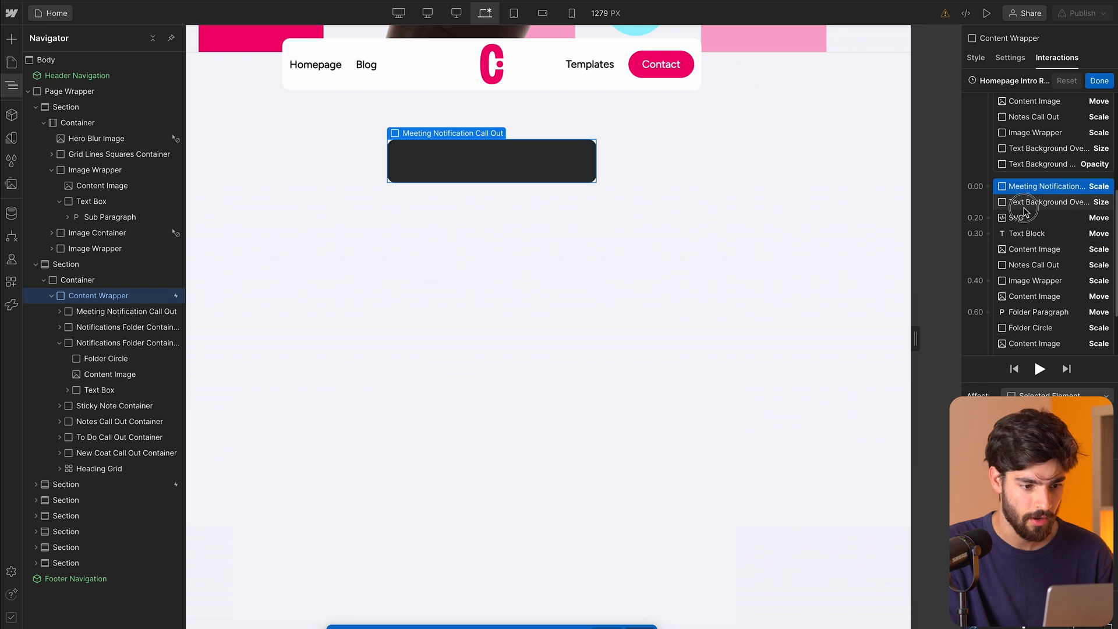
click(1023, 203)
click(1023, 219)
click(1029, 187)
scroll(1023, 194, up, 1)
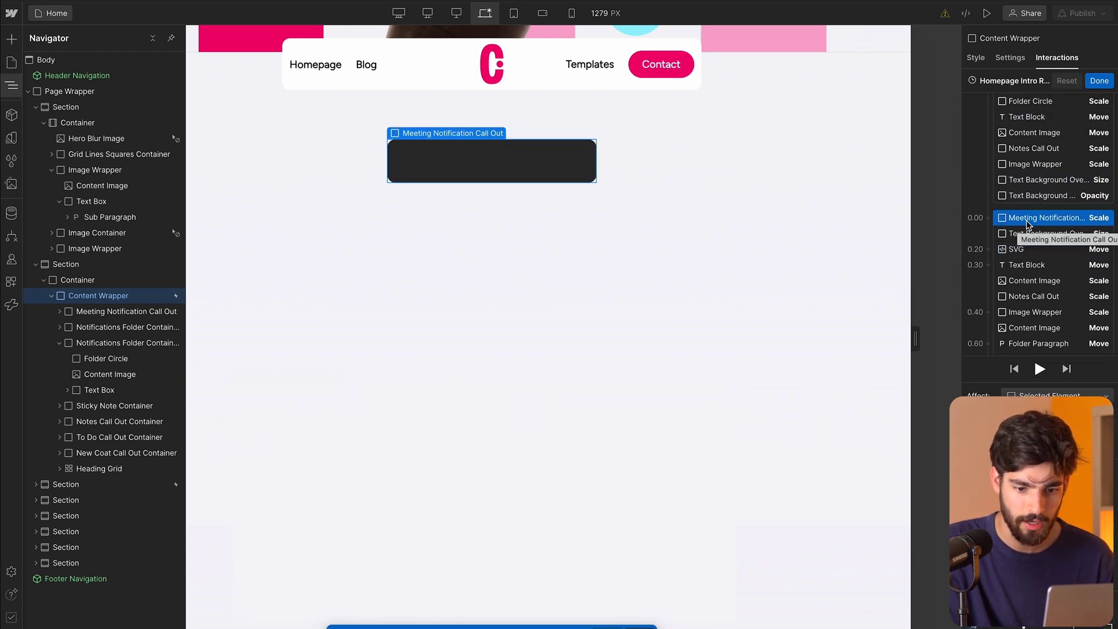
scroll(1028, 192, up, 4)
Inspect the meeting notification card's scale action, then close the animation timeline editor.
click(1041, 175)
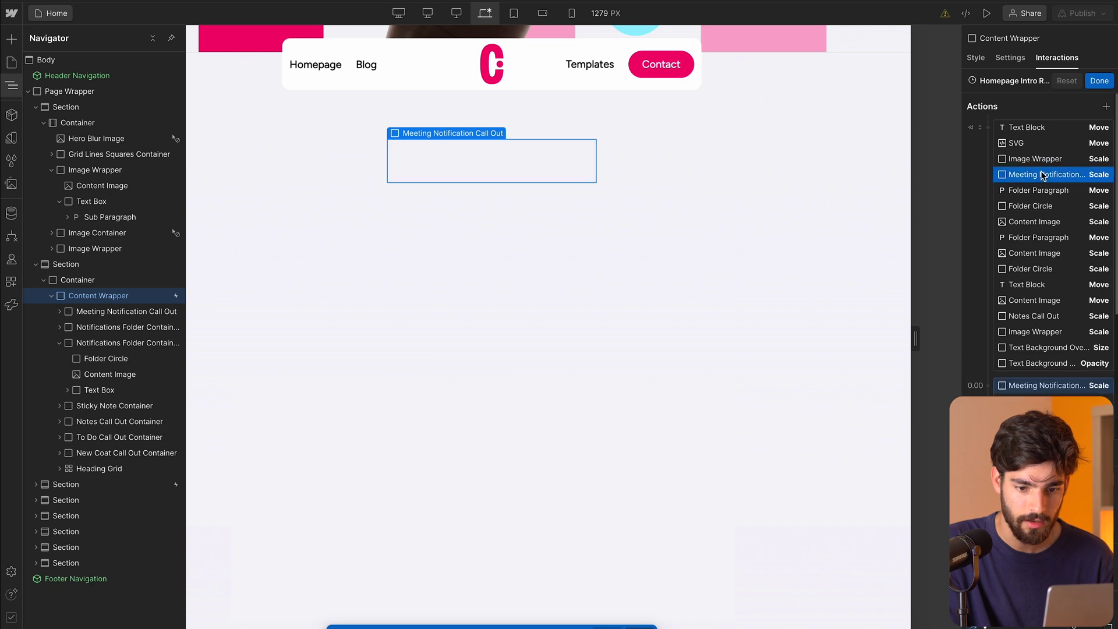
drag(1069, 388, 1085, 329)
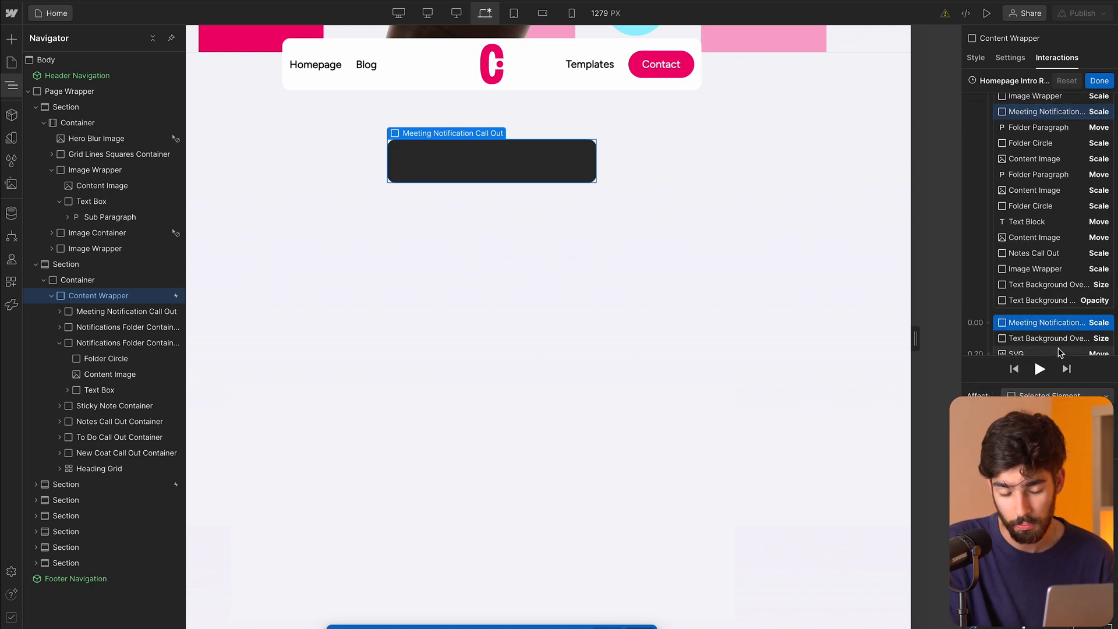
scroll(1012, 234, down, 3)
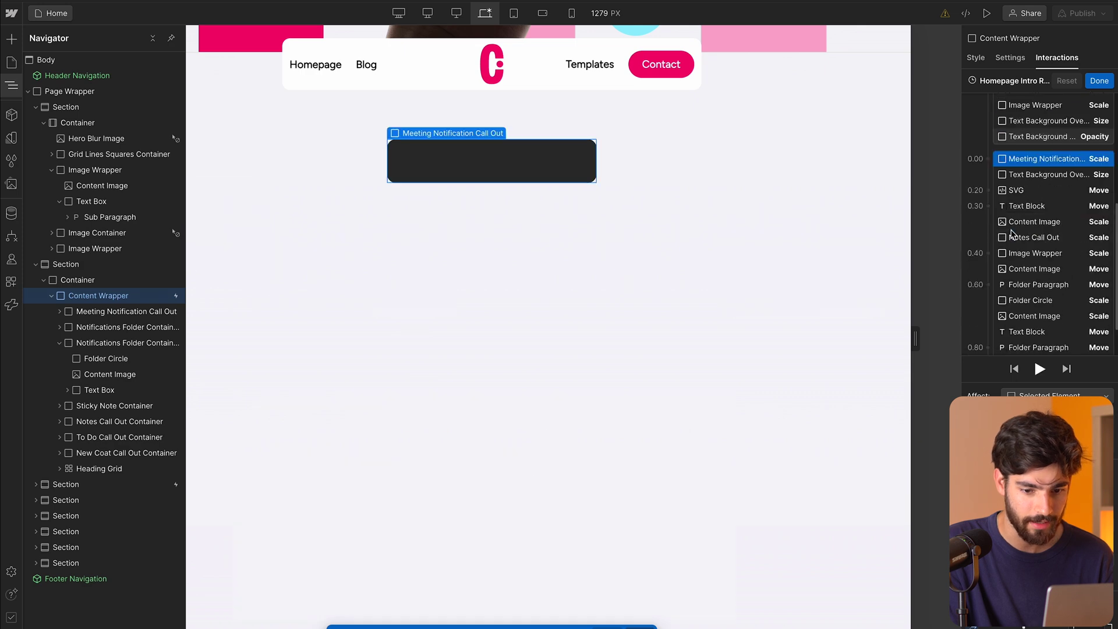
scroll(1012, 234, down, 2)
click(1101, 81)
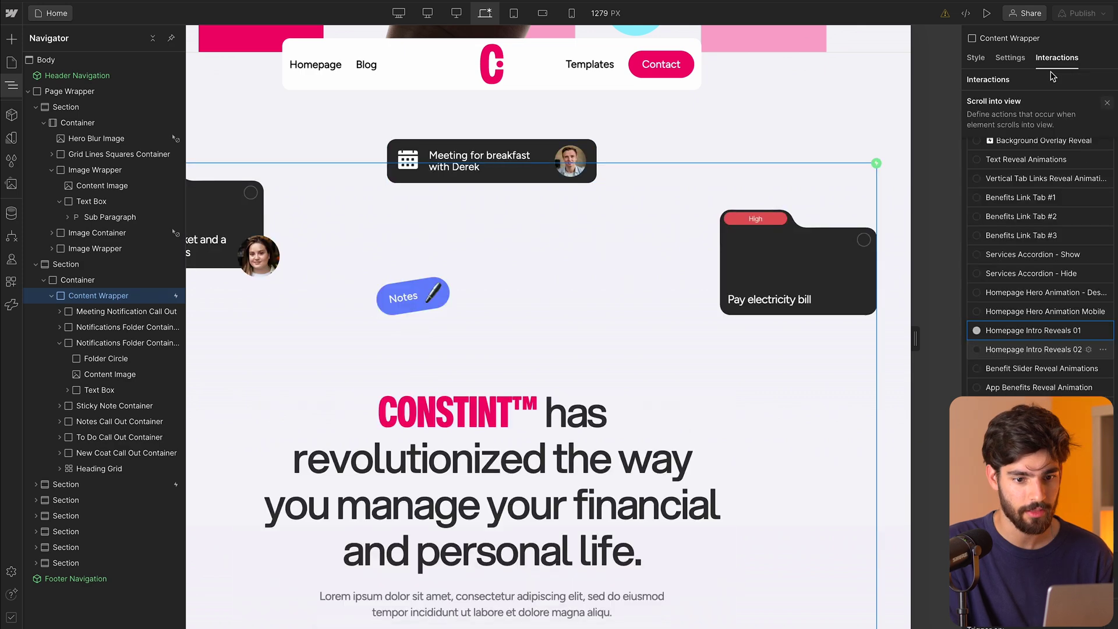
Play the page's intro animations live, exit preview, and switch to the Sweet Spot site.
click(988, 13)
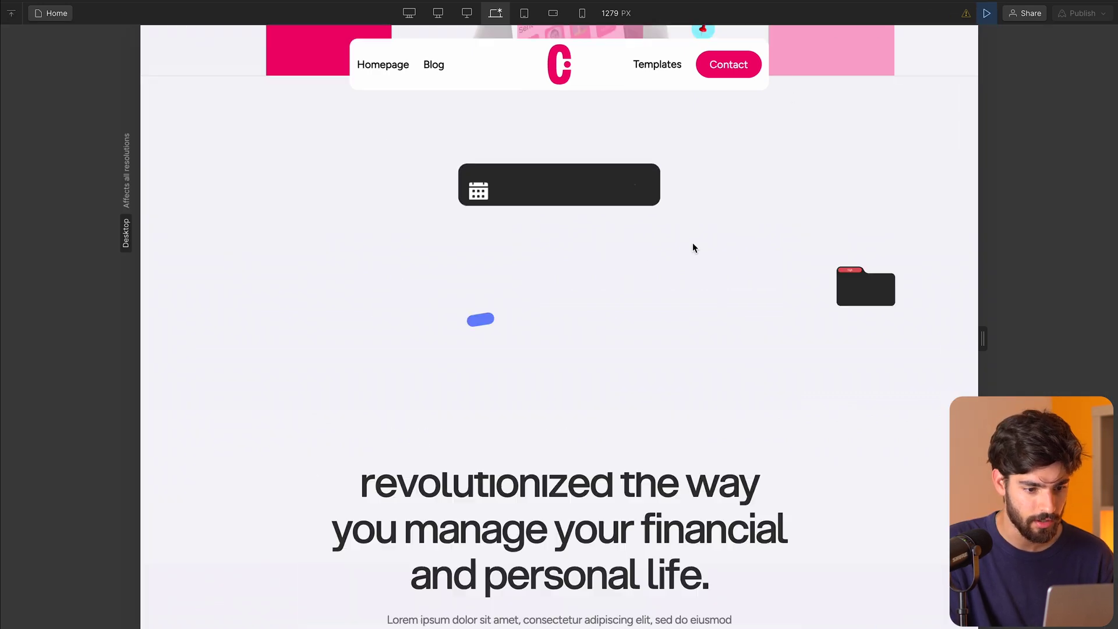
click(988, 13)
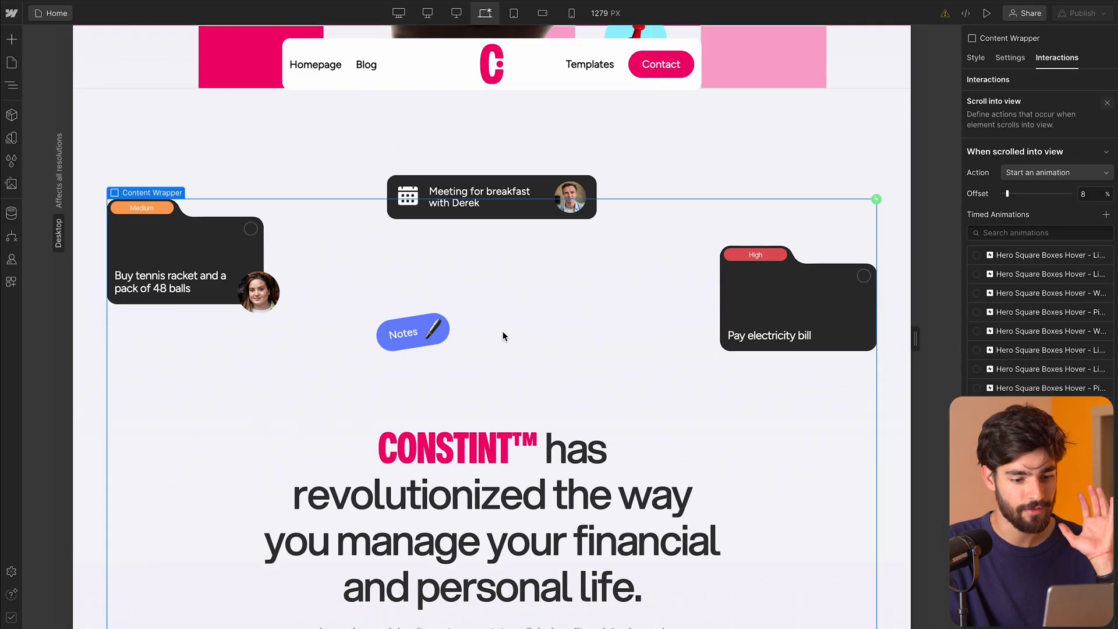
scroll(502, 331, up, 10)
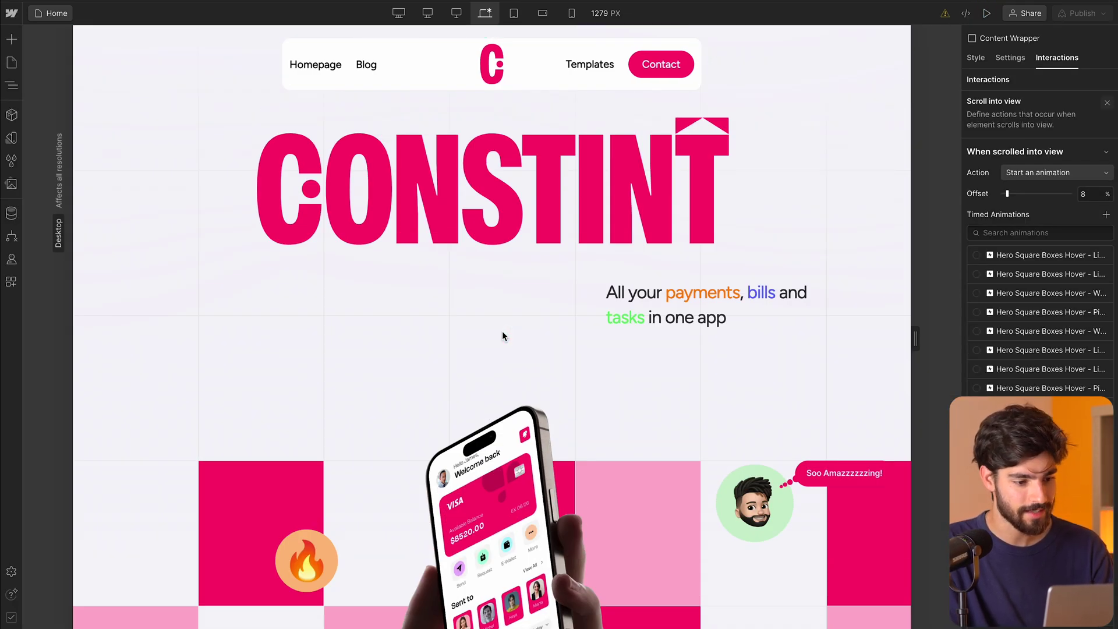
key(ctrl+Tab)
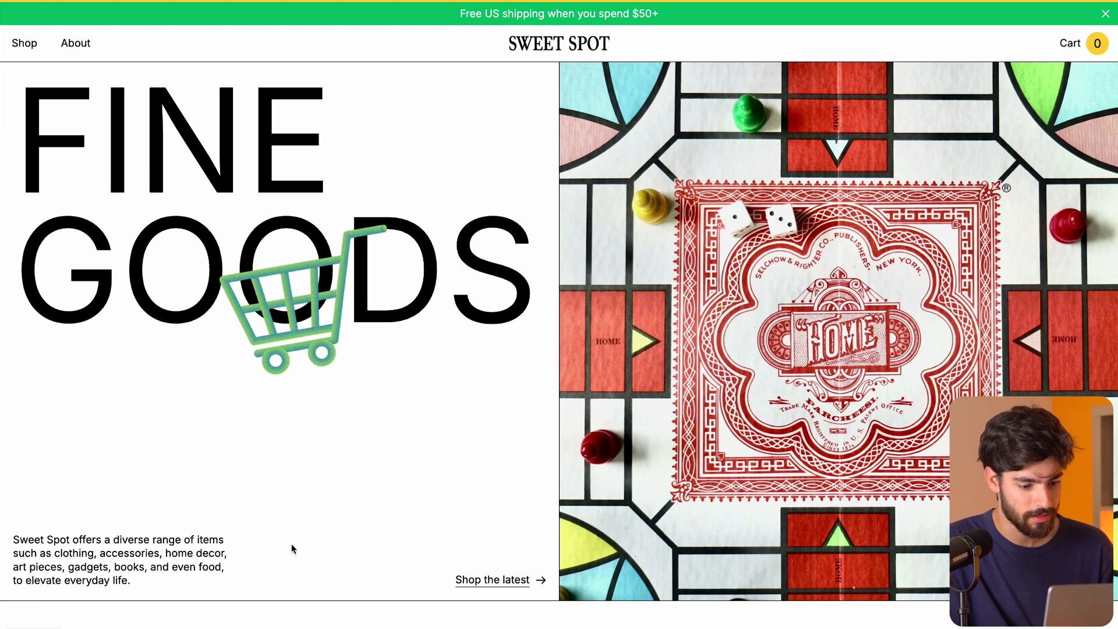
Clear the stray text selection and scroll the Sweet Spot home page to the New In grid.
drag(303, 534, 288, 424)
click(235, 505)
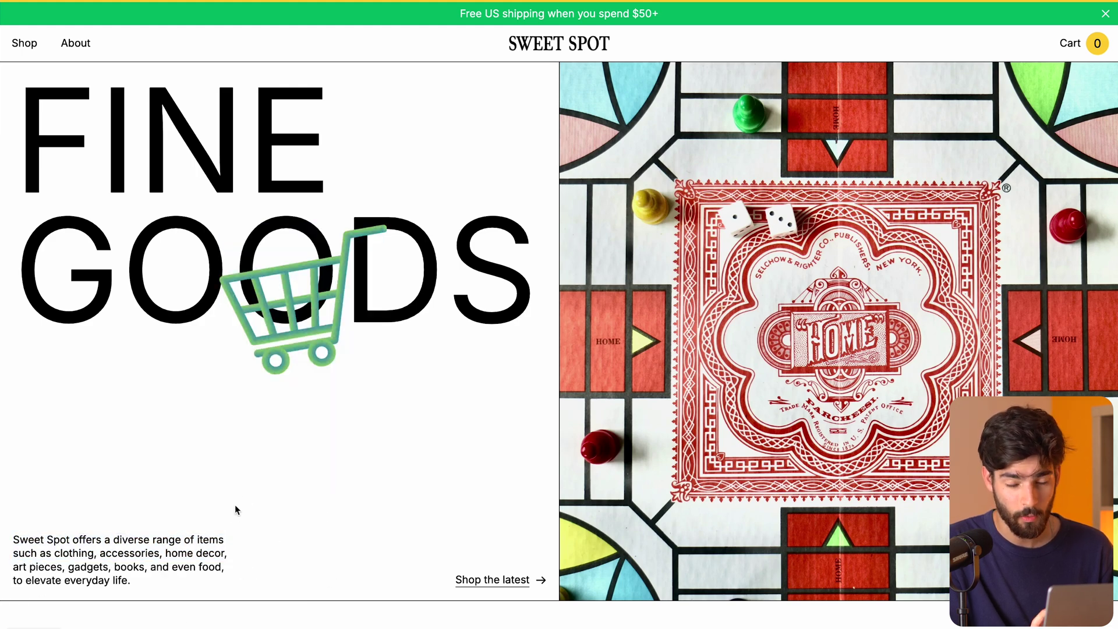
scroll(235, 509, down, 7)
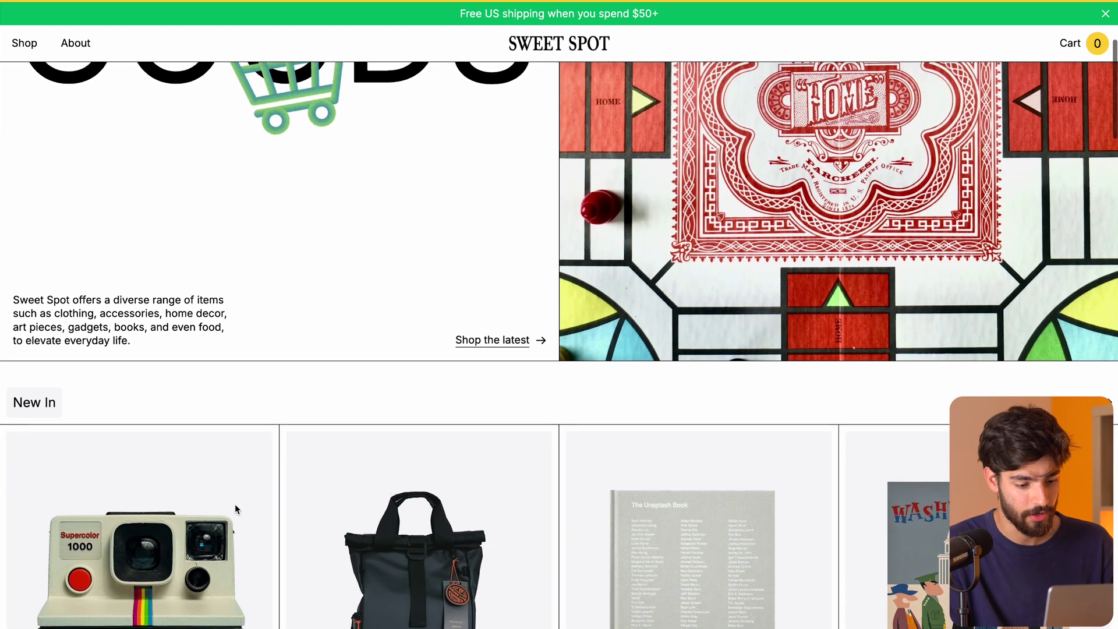
scroll(235, 506, up, 8)
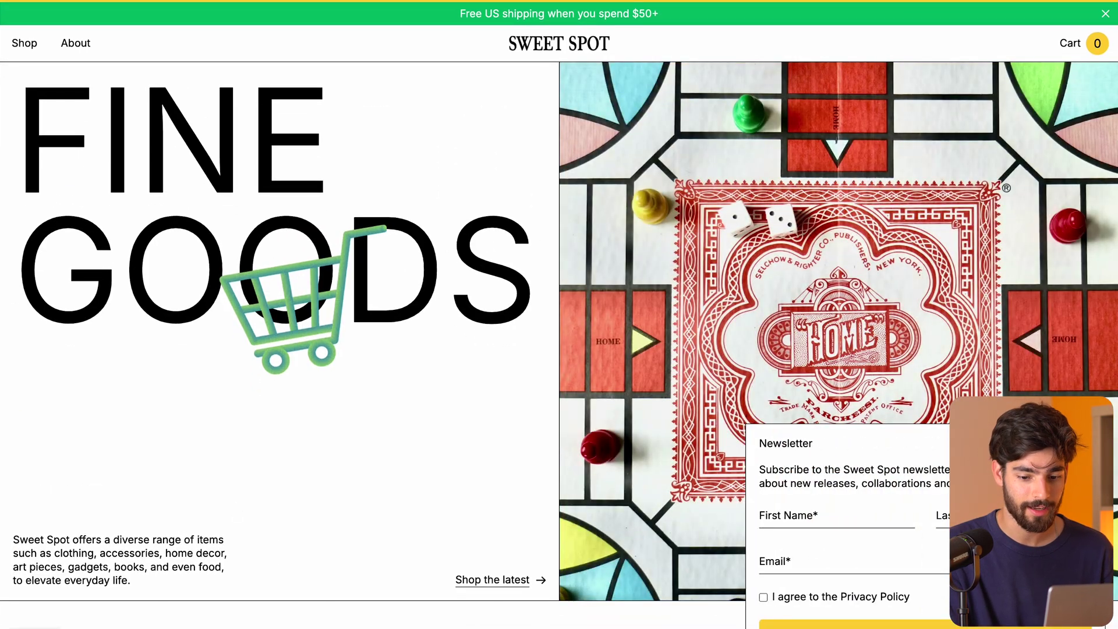
scroll(442, 490, down, 6)
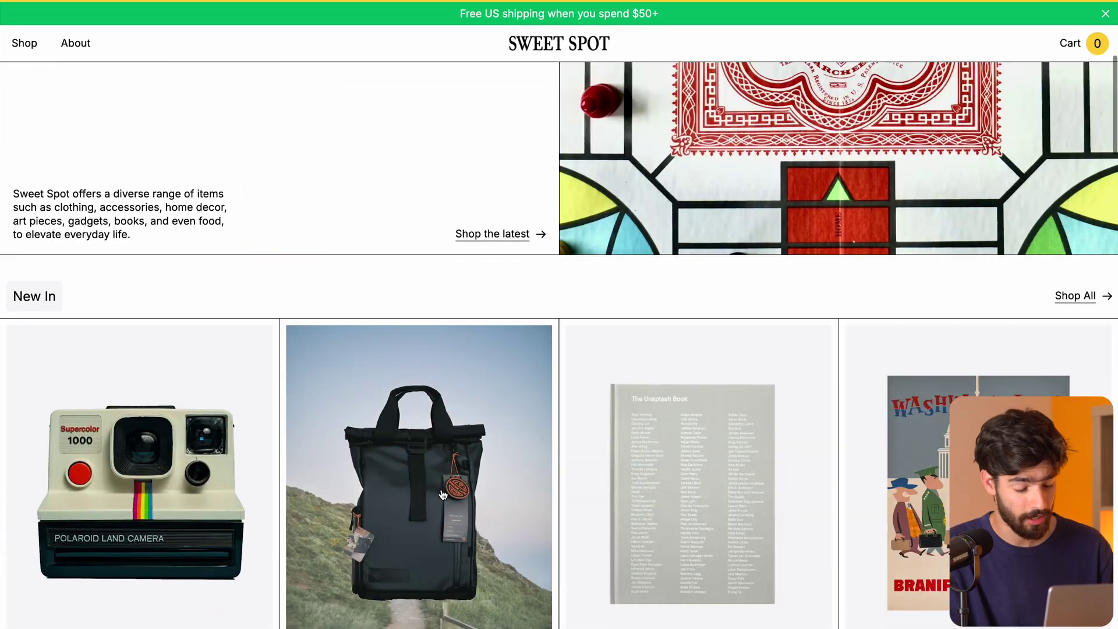
scroll(442, 494, down, 2)
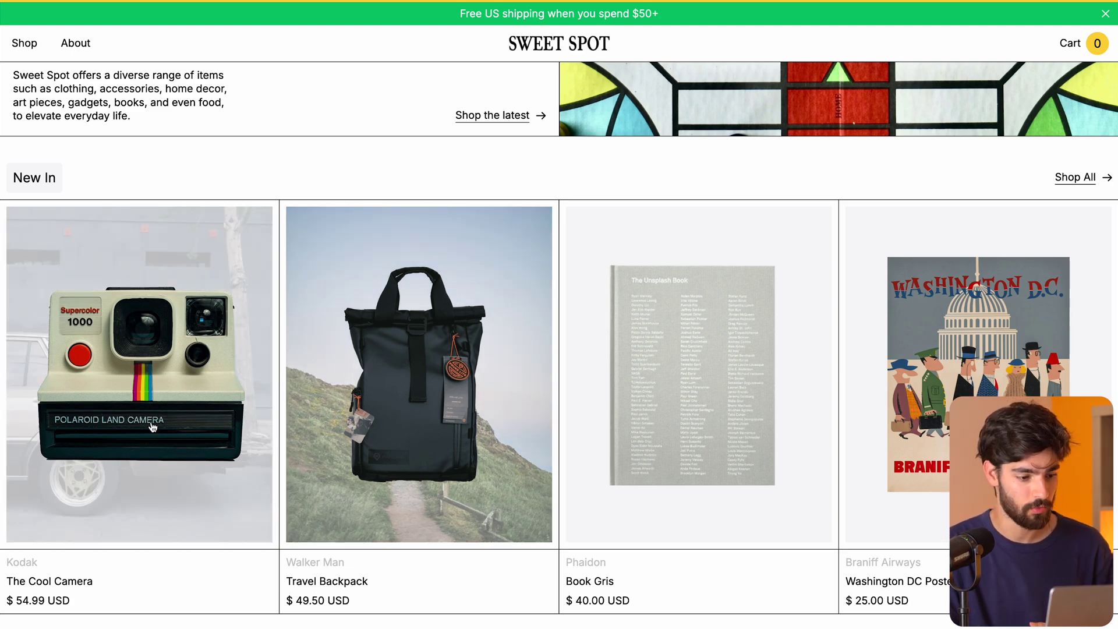
scroll(121, 408, down, 1)
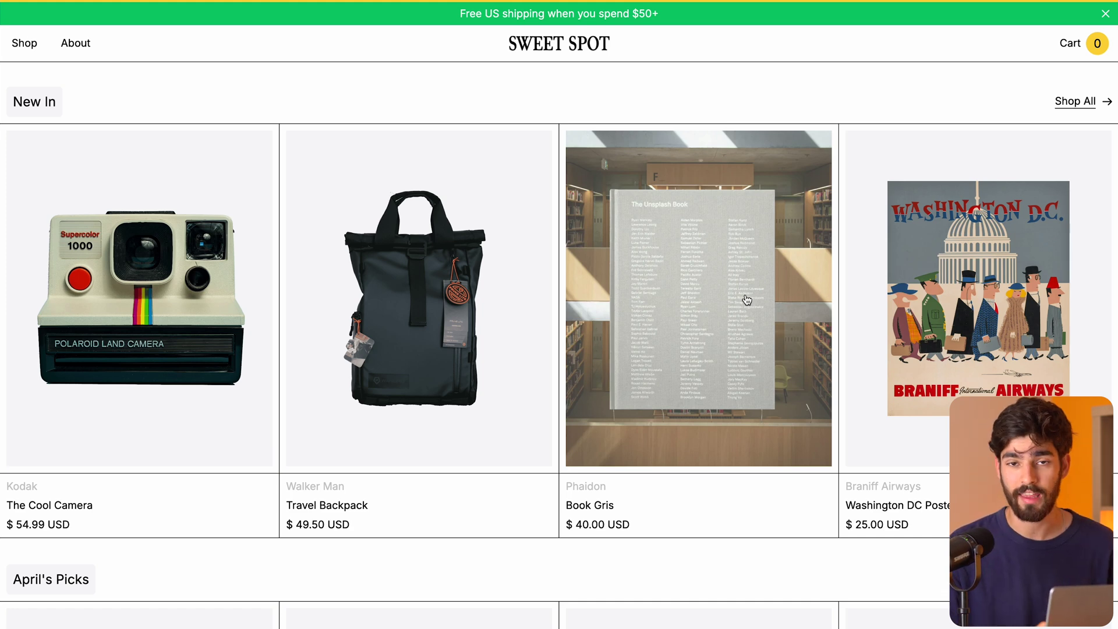
click(678, 232)
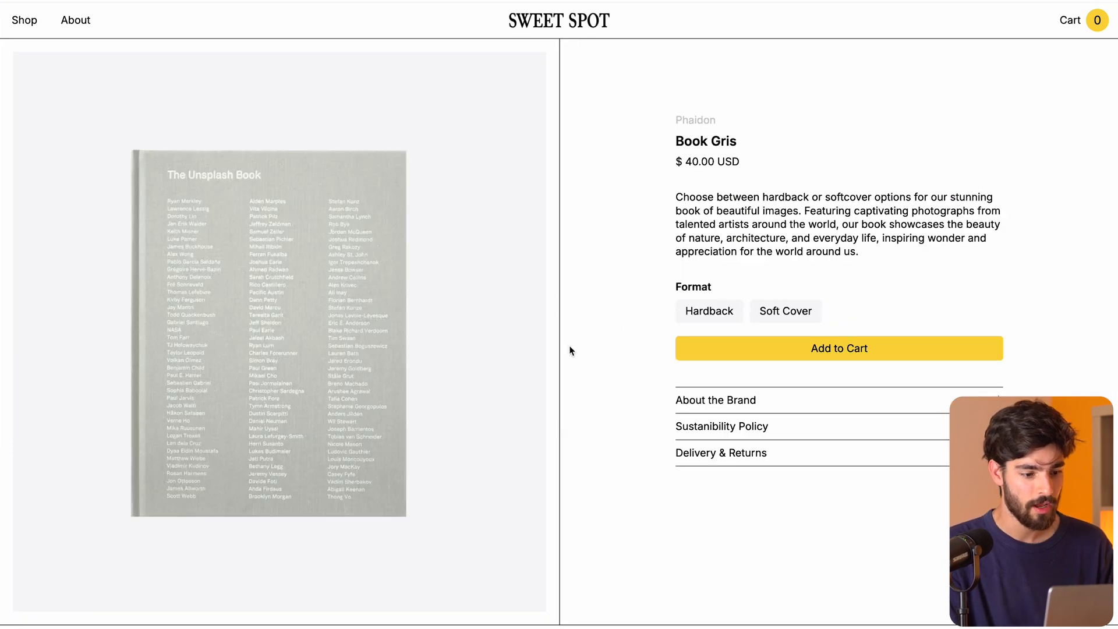
click(688, 313)
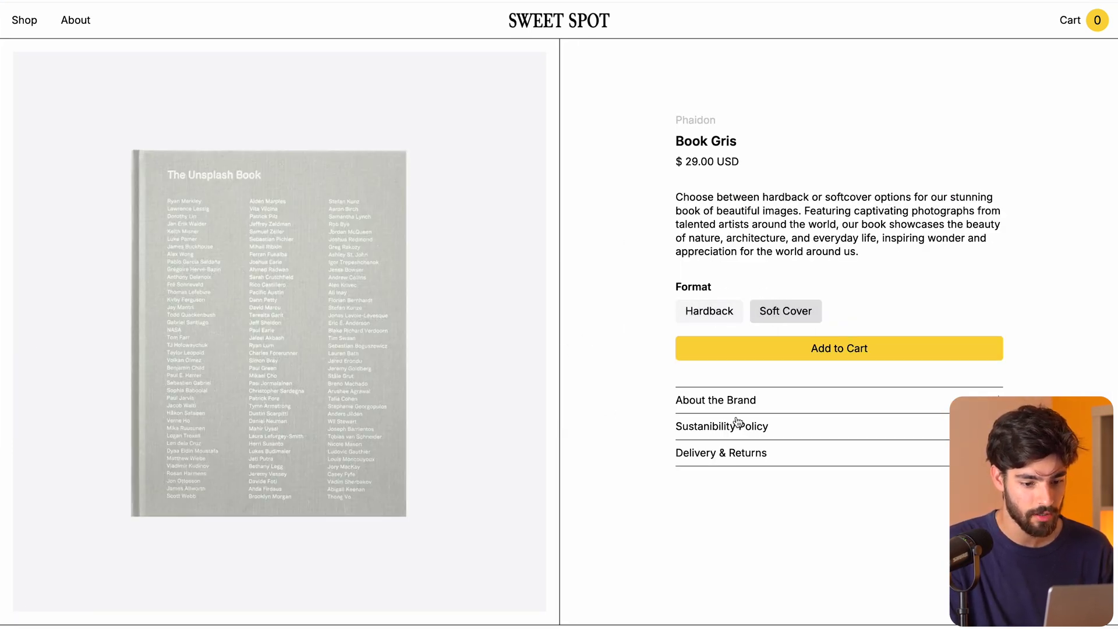
click(730, 400)
scroll(730, 402, down, 3)
click(713, 442)
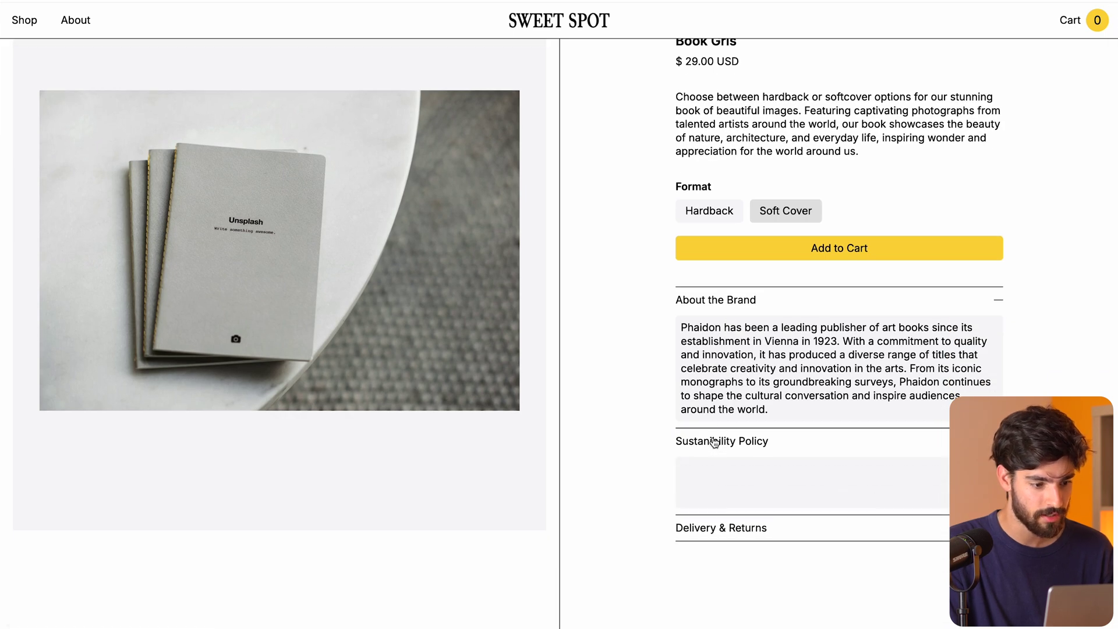
scroll(713, 530, down, 10)
scroll(274, 299, up, 2)
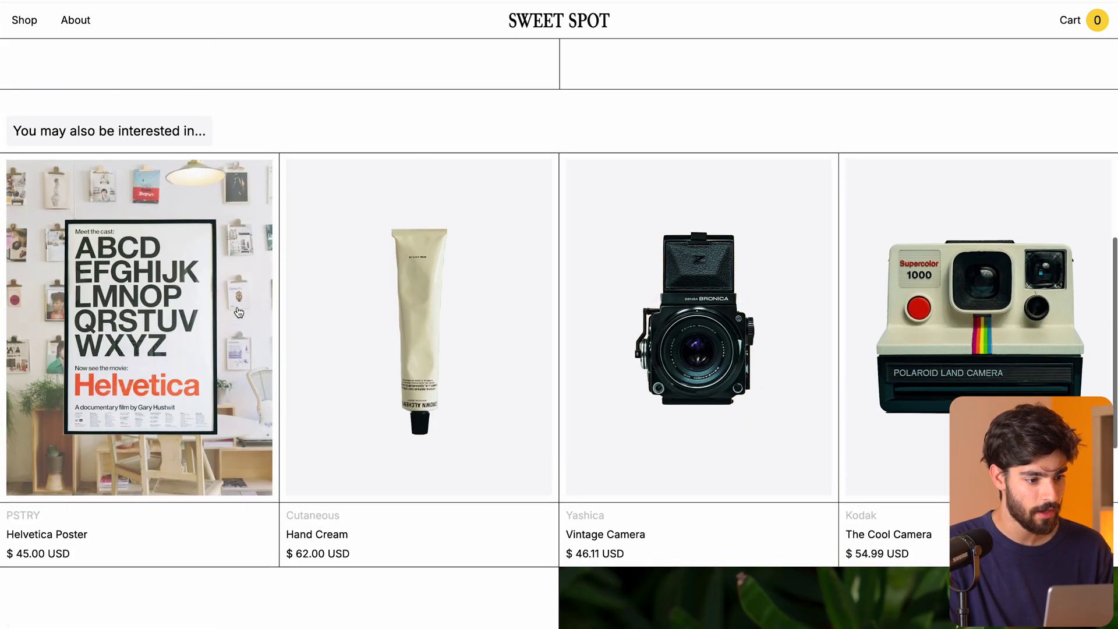
scroll(160, 142, down, 5)
scroll(159, 144, down, 8)
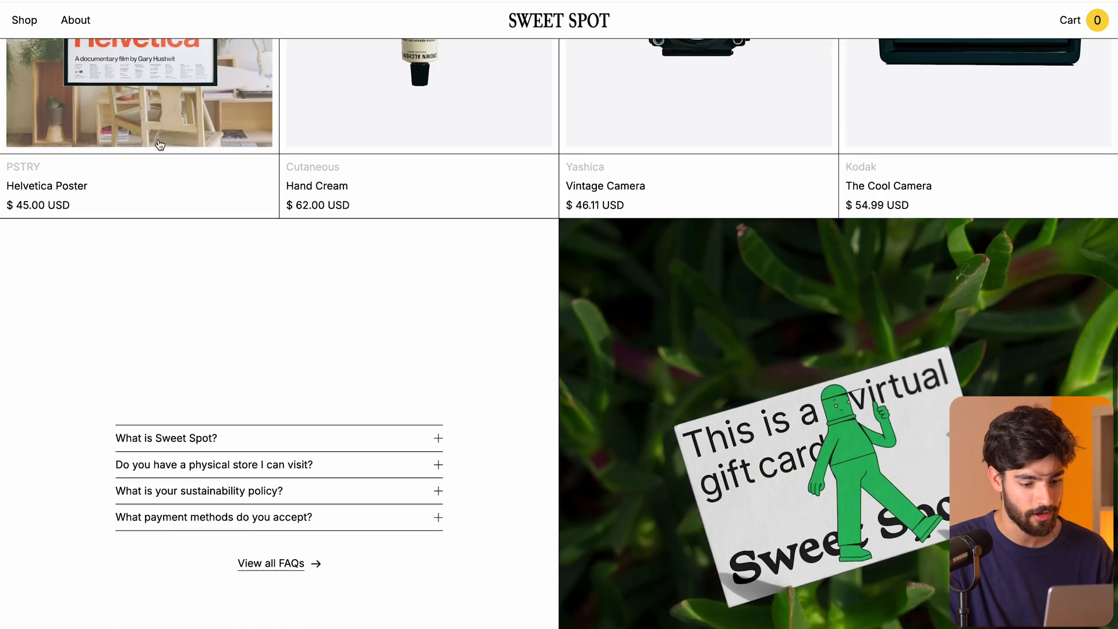
scroll(159, 145, left, 5)
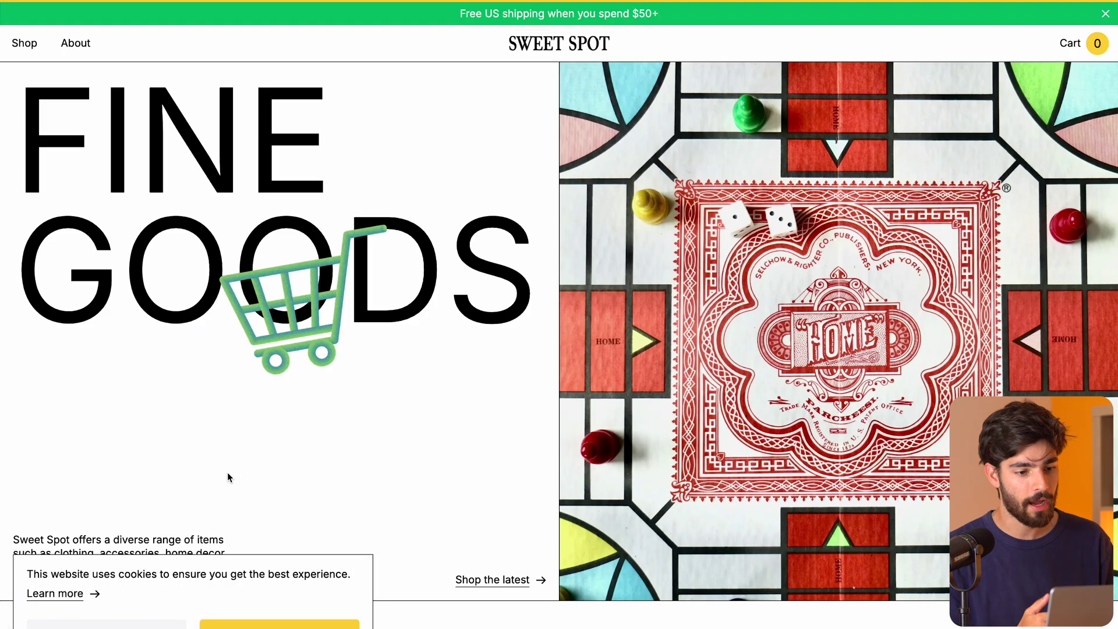
Open the Homeware collection and scroll through its products.
scroll(227, 475, down, 15)
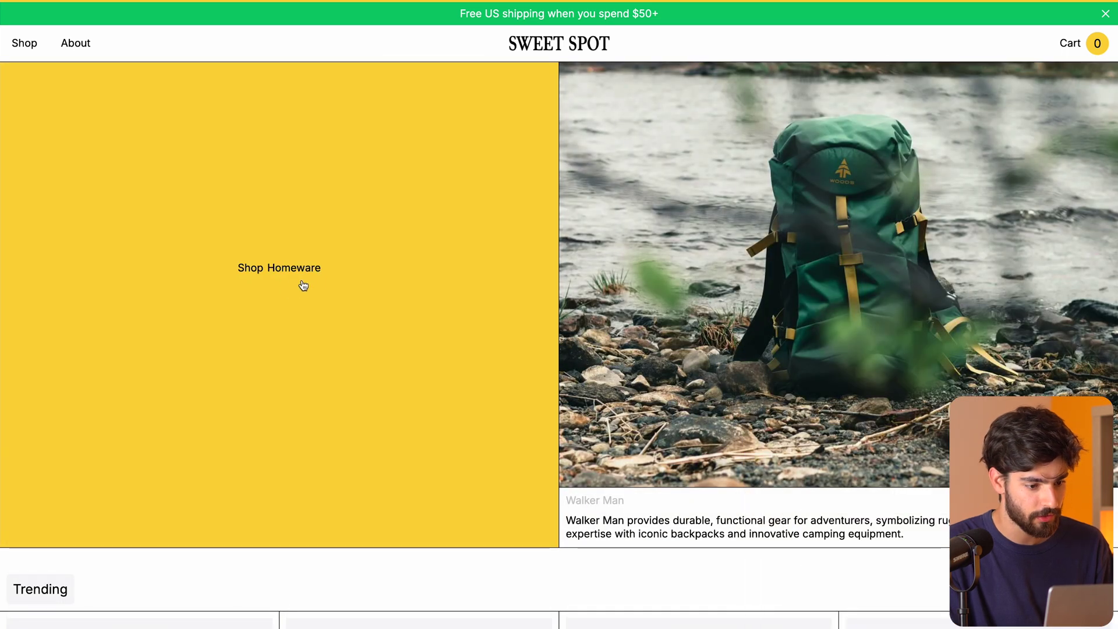
click(303, 285)
scroll(303, 288, down, 4)
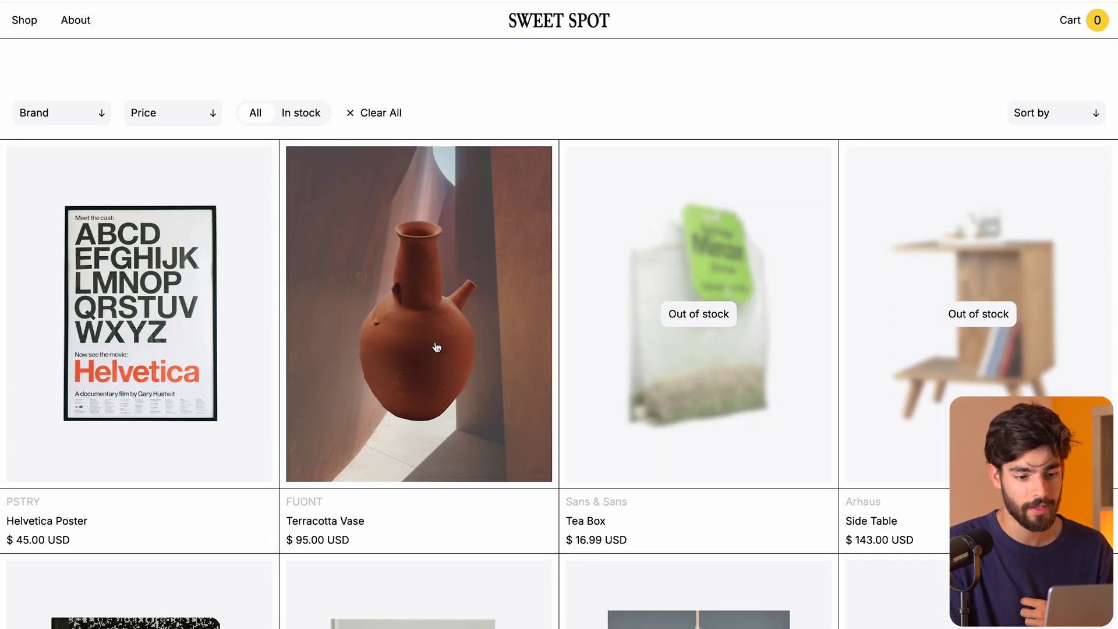
scroll(437, 348, down, 7)
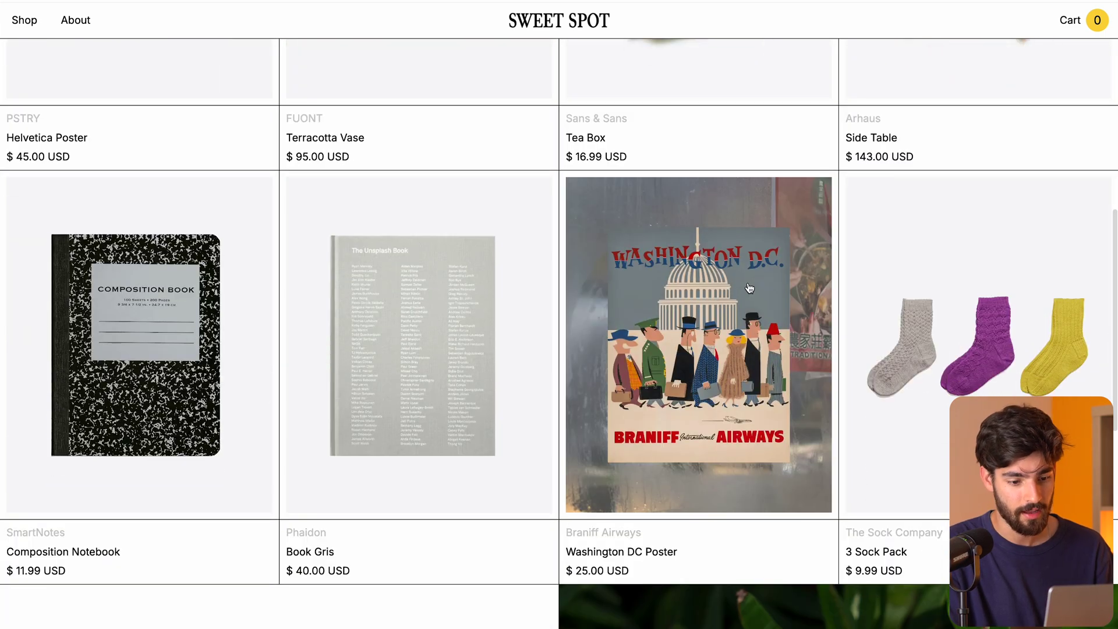
scroll(641, 415, down, 3)
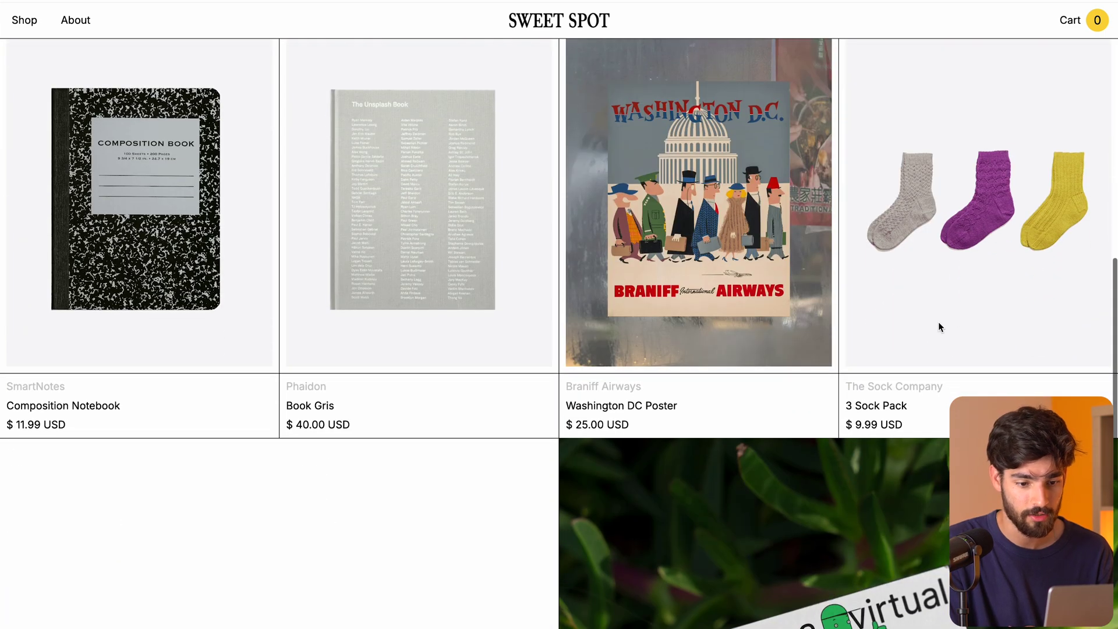
scroll(943, 326, up, 3)
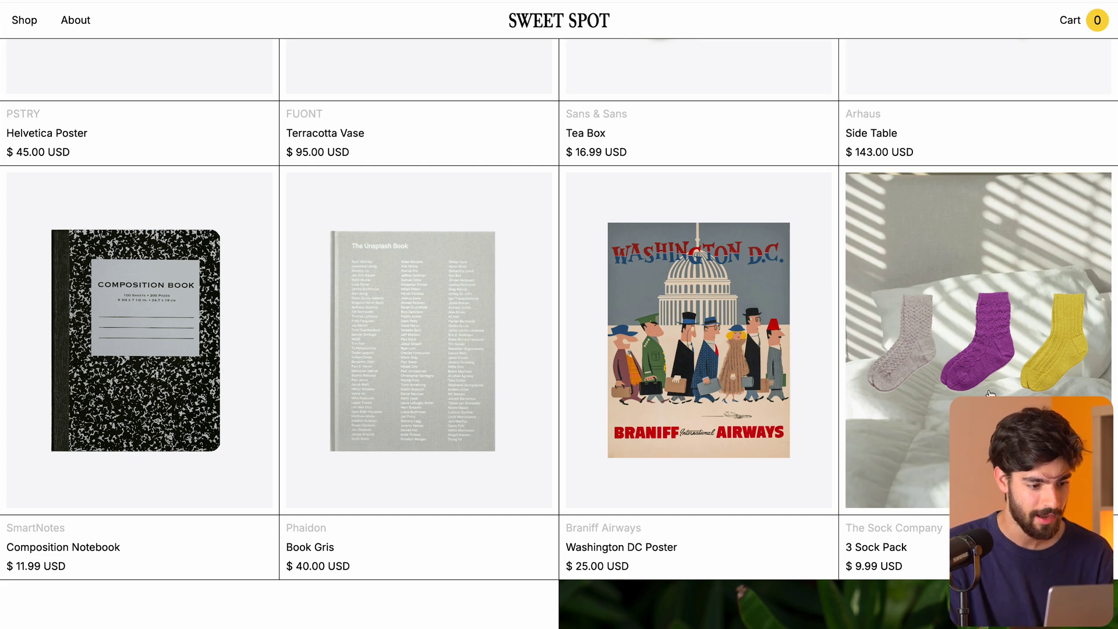
Scroll the product grid further, then open the Shop navigation mega-menu.
scroll(132, 325, down, 1)
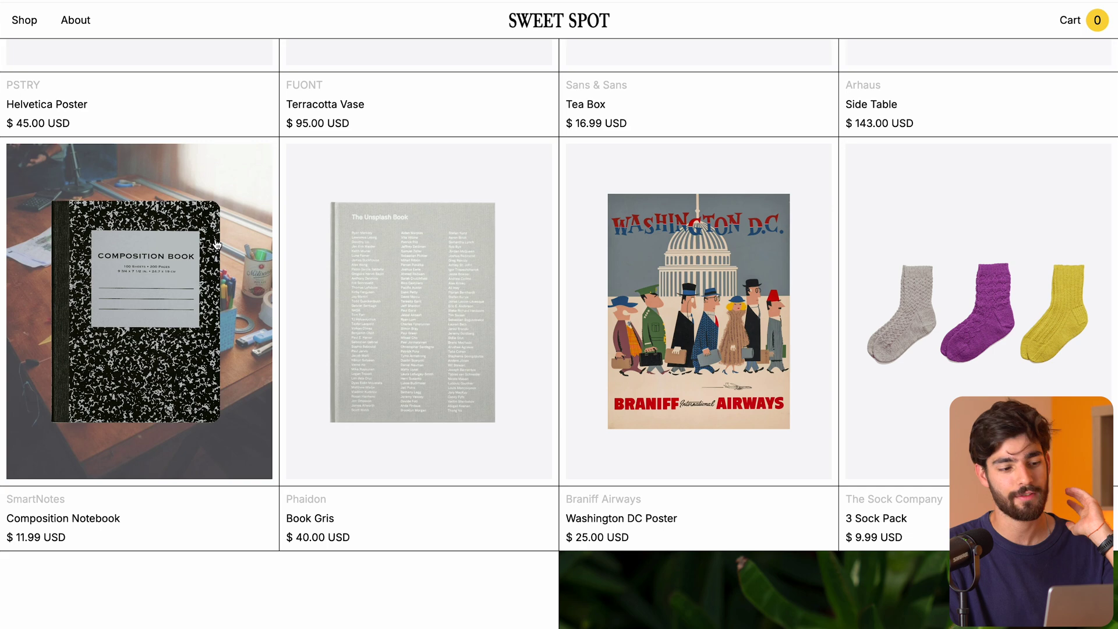
scroll(217, 244, down, 4)
scroll(206, 259, up, 3)
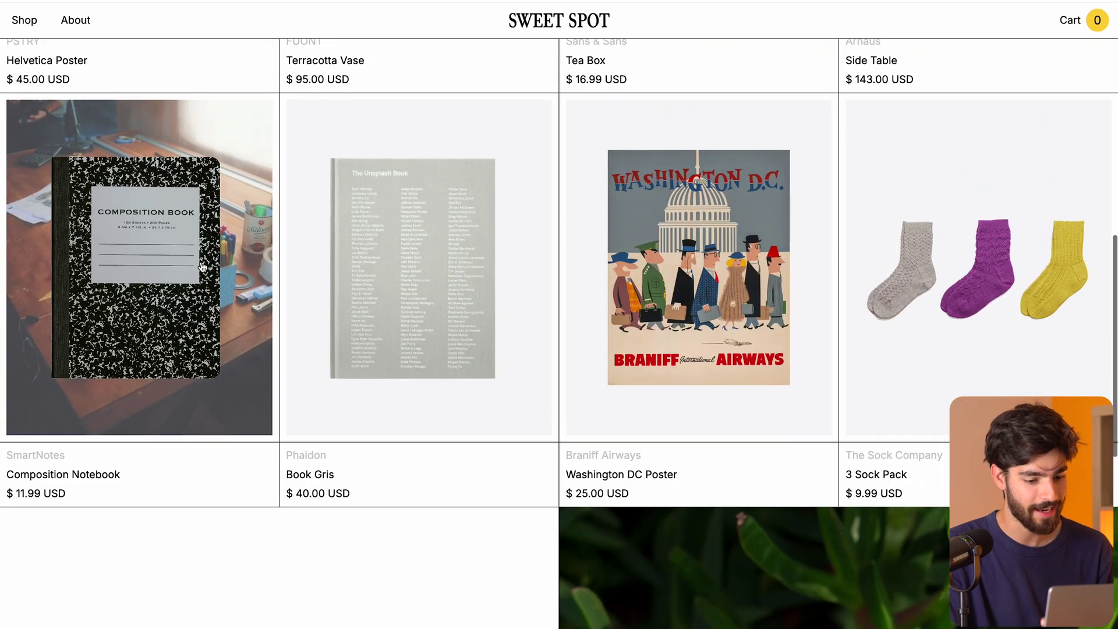
scroll(200, 262, down, 8)
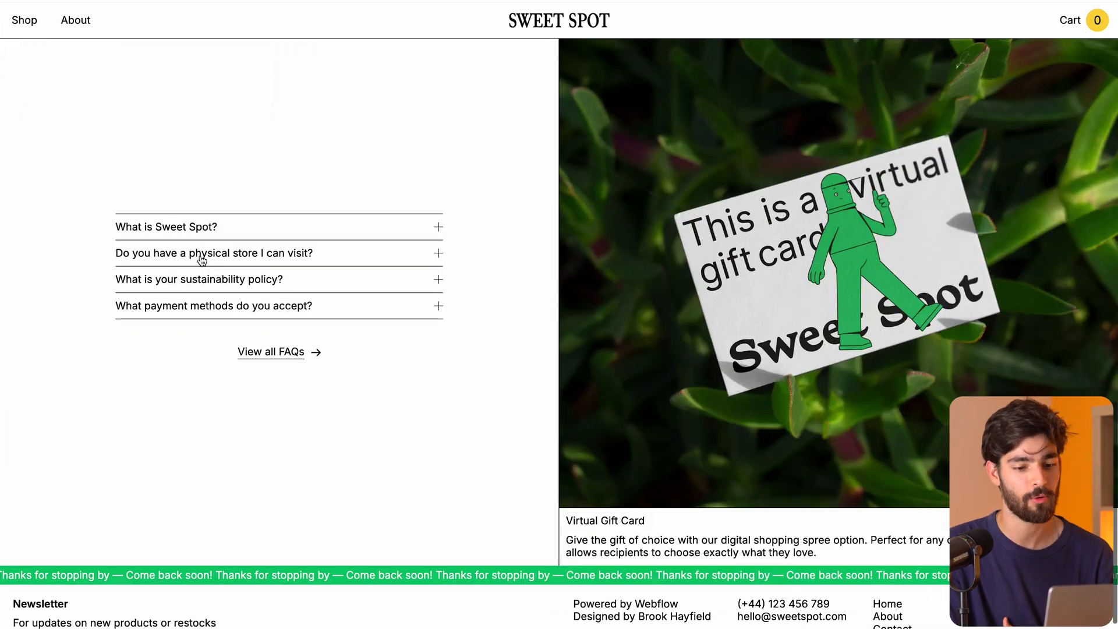
click(25, 46)
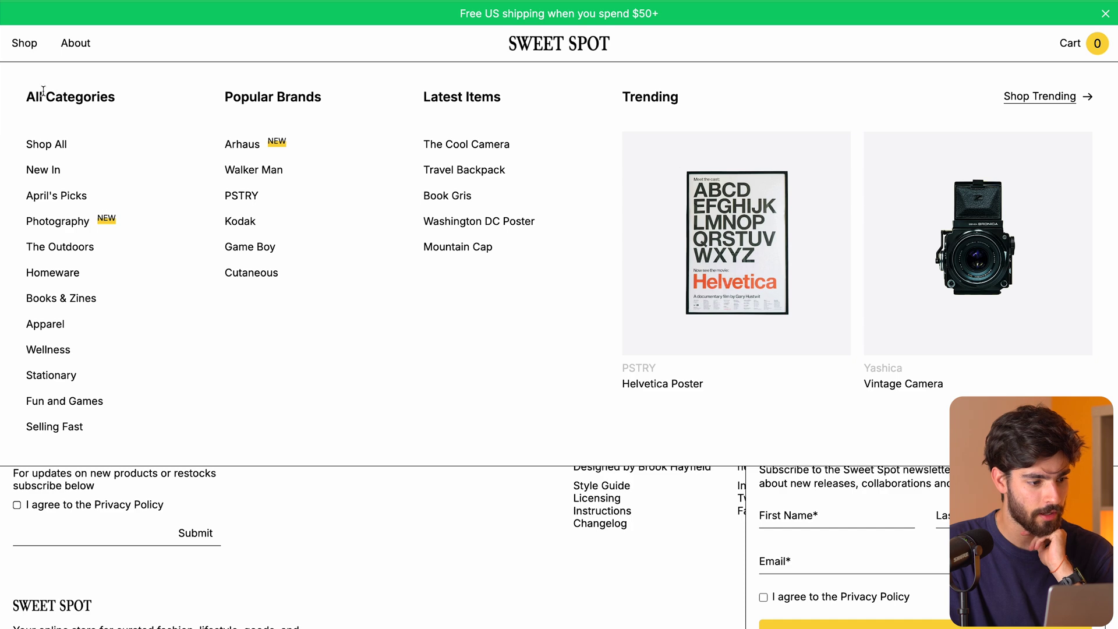
Open the New In collection, filter to In stock, then back to All.
click(54, 175)
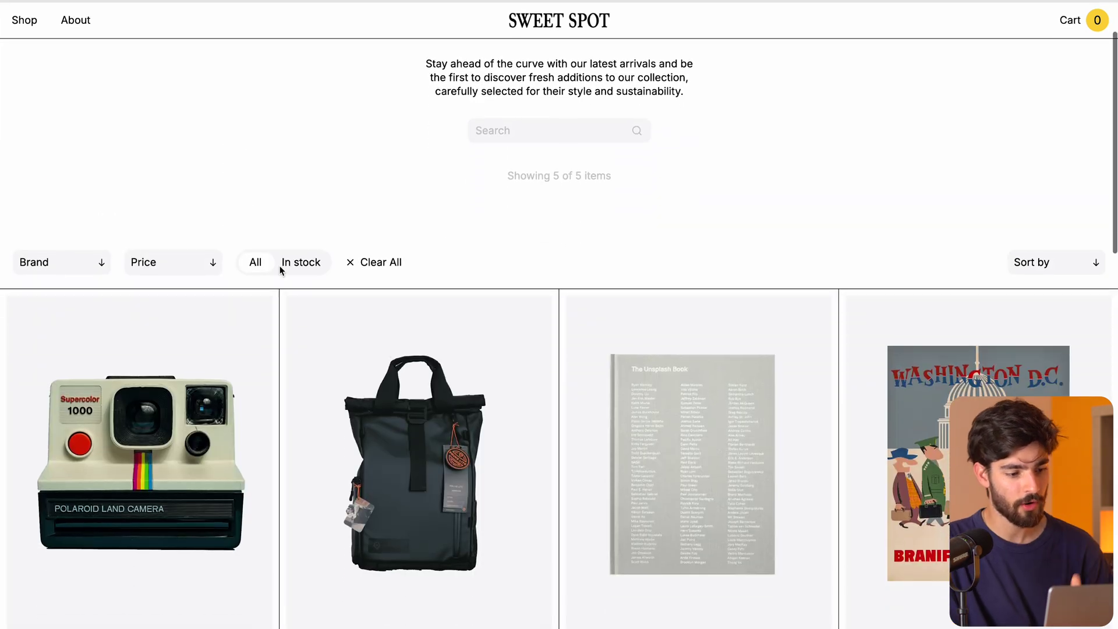
scroll(266, 264, down, 1)
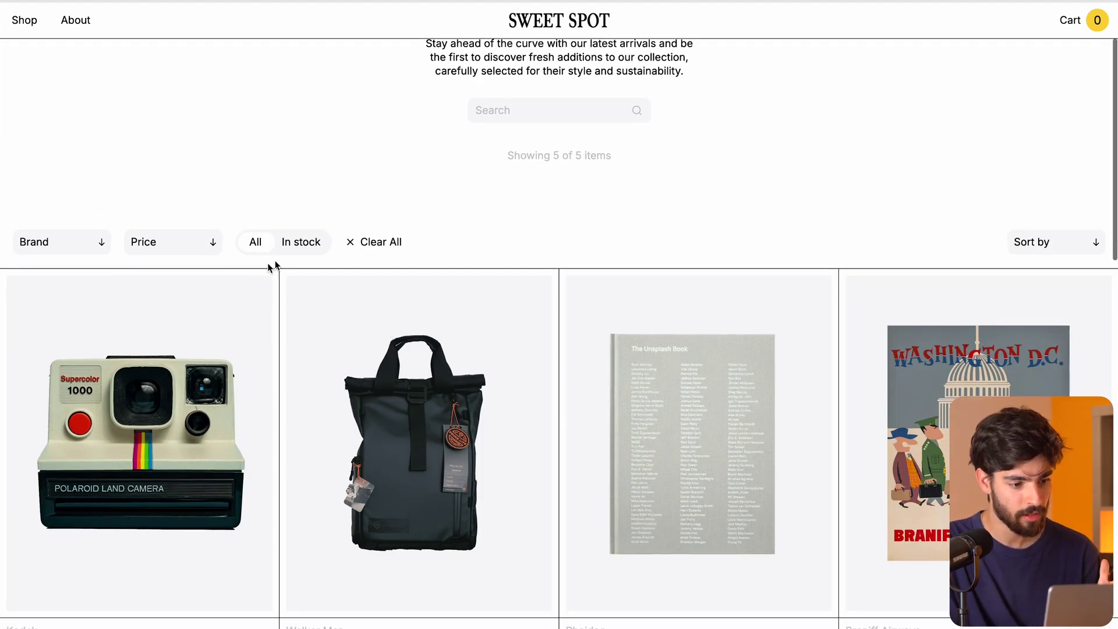
click(303, 251)
click(257, 248)
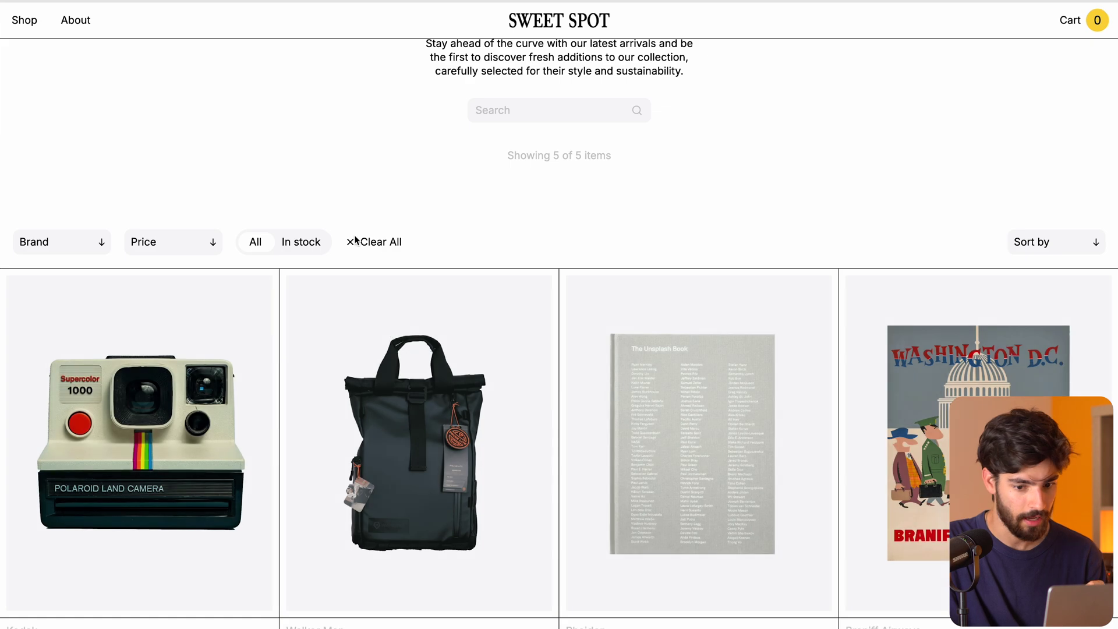
scroll(509, 145, down, 10)
scroll(508, 145, up, 15)
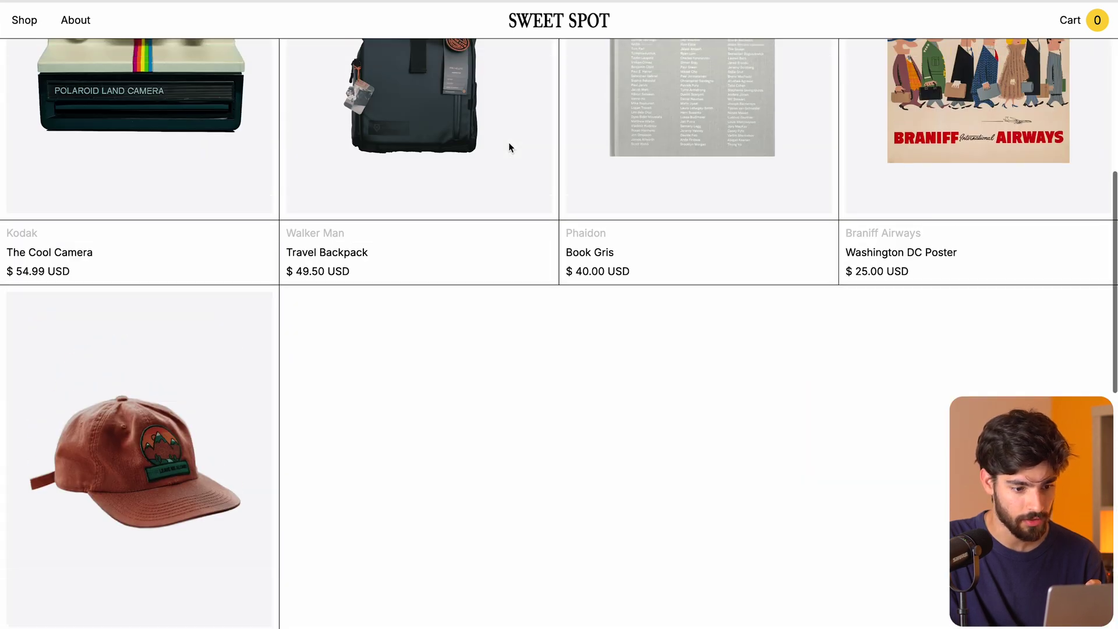
scroll(510, 145, down, 2)
scroll(408, 157, up, 1)
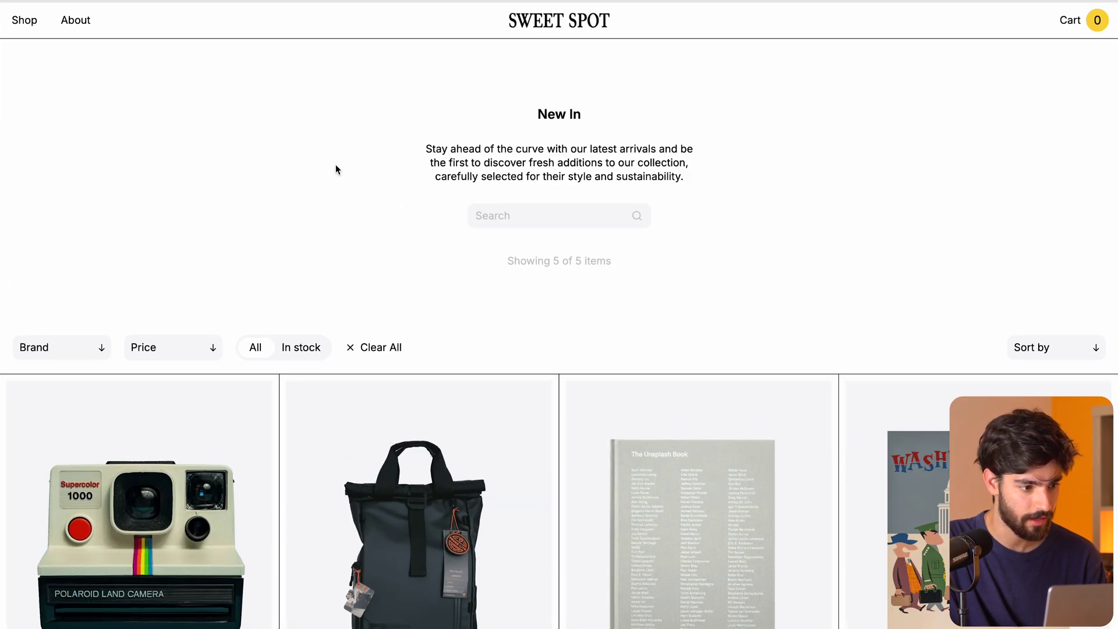
Open Shop All, limit it to in-stock products, and scroll through the grid.
mouse_move(26, 21)
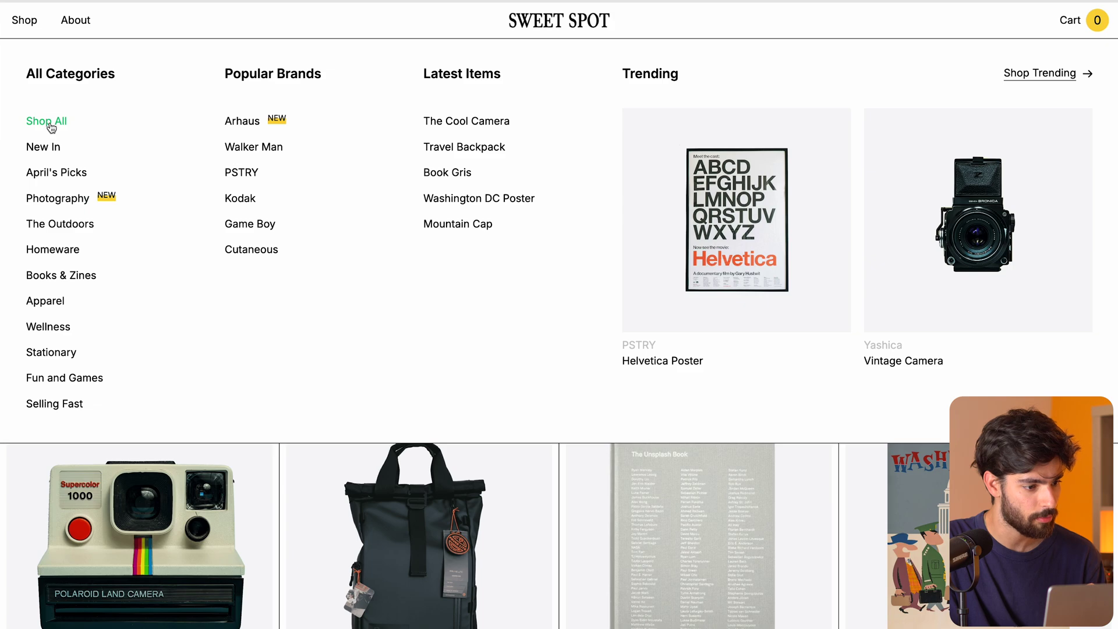
click(51, 125)
scroll(270, 260, down, 8)
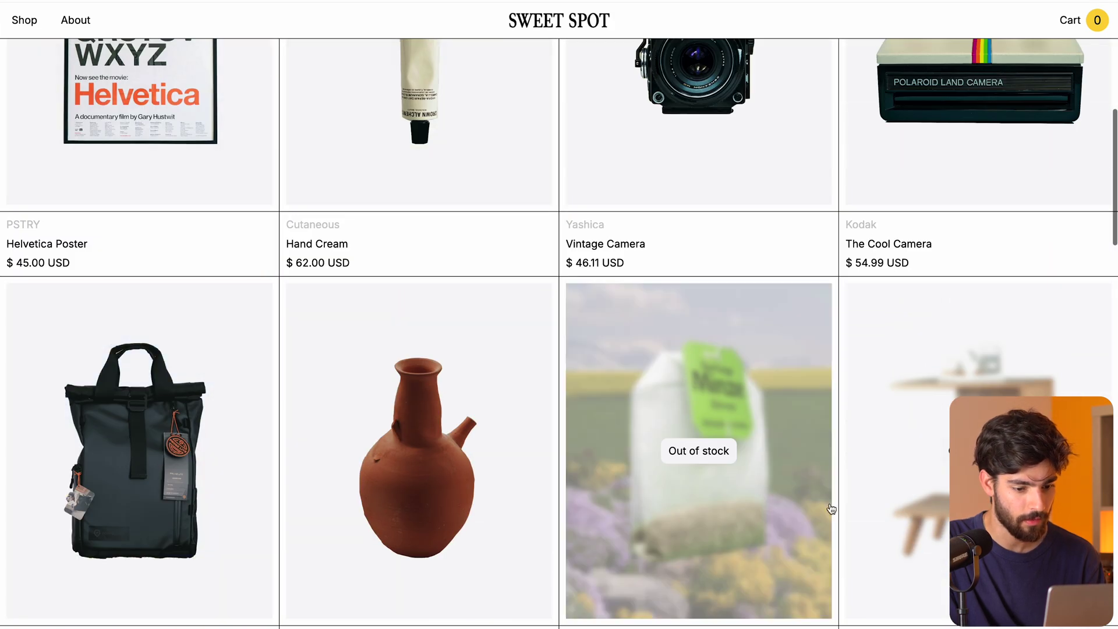
scroll(407, 379, up, 8)
click(305, 349)
scroll(418, 332, down, 6)
scroll(420, 336, down, 4)
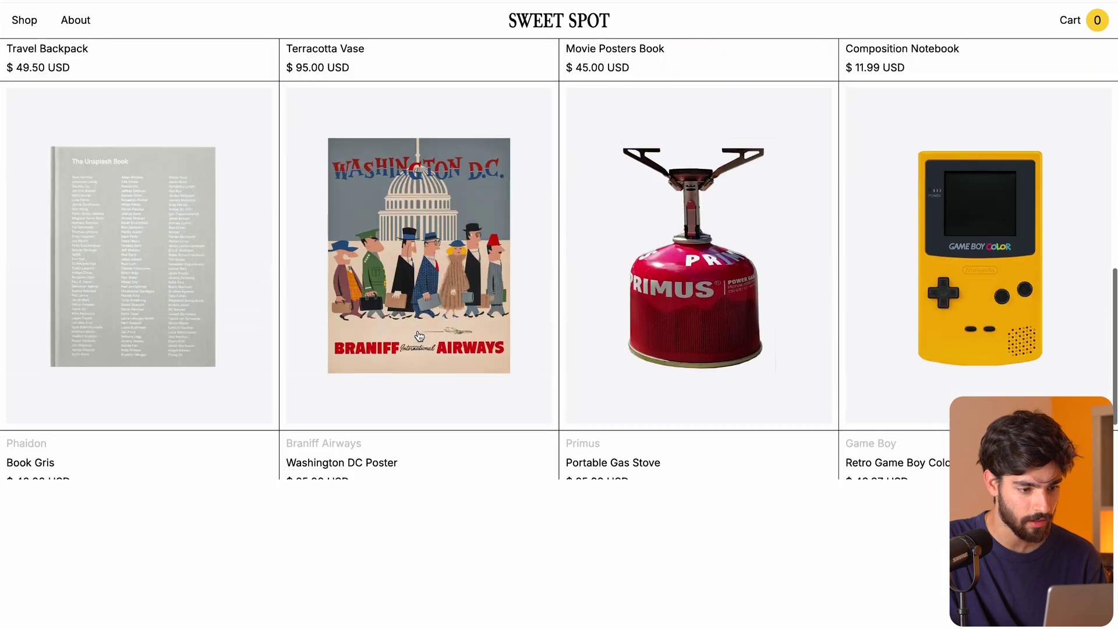
scroll(451, 379, down, 2)
scroll(451, 379, up, 10)
scroll(450, 378, up, 3)
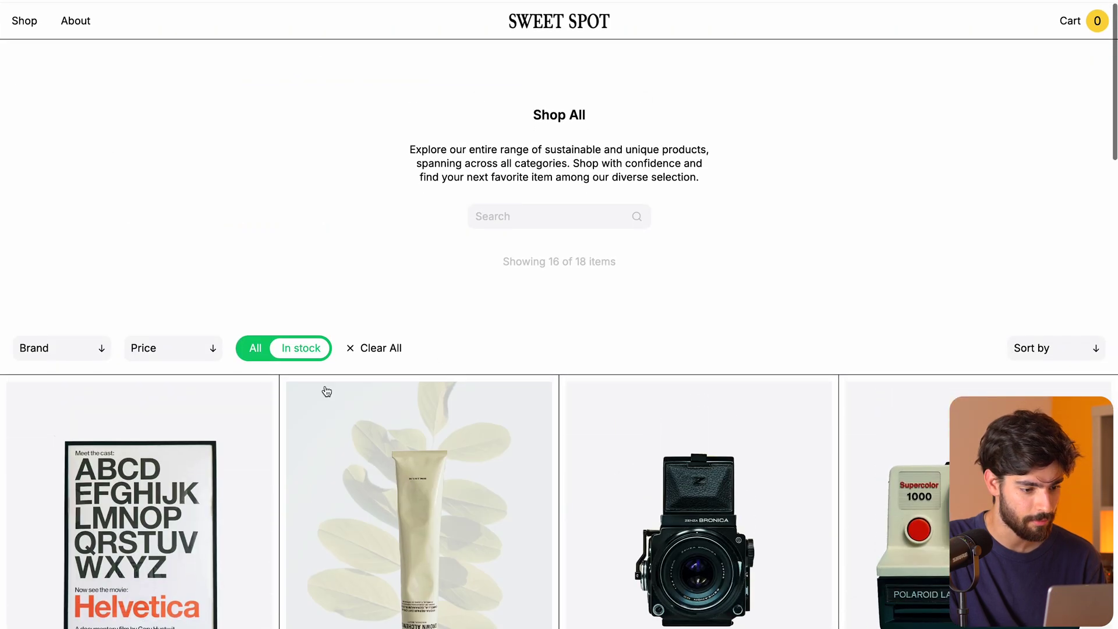
scroll(439, 229, down, 20)
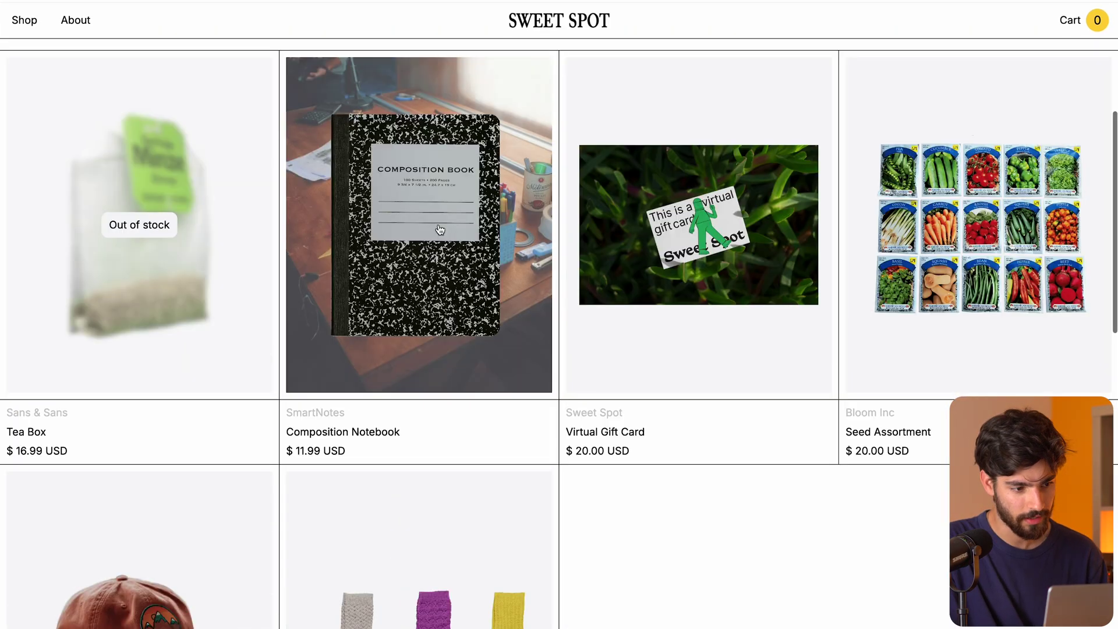
scroll(440, 229, down, 15)
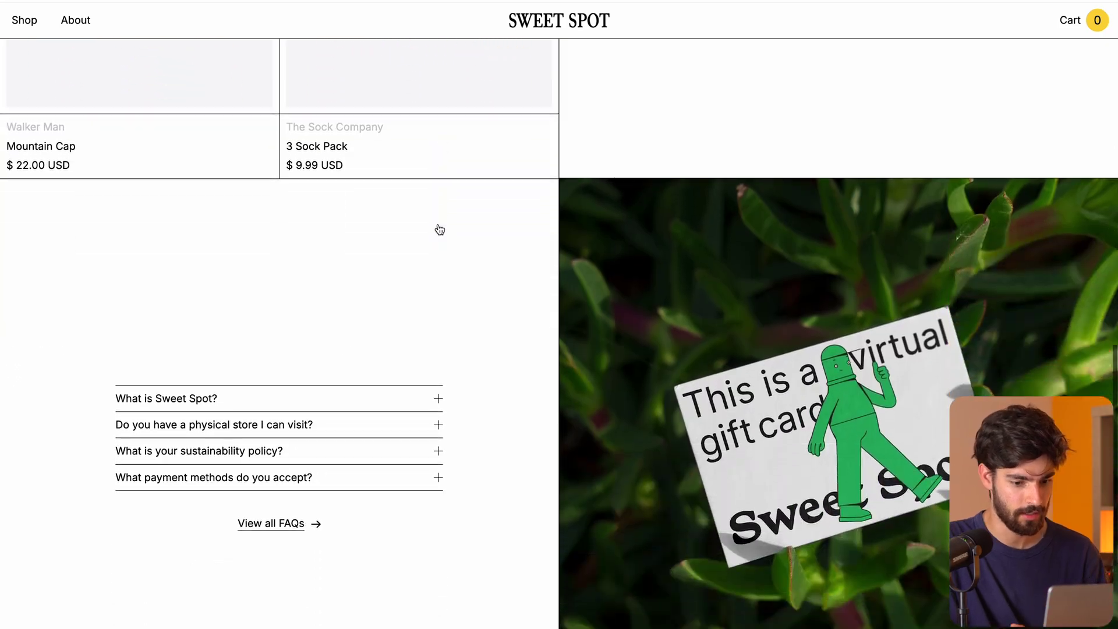
scroll(438, 228, up, 10)
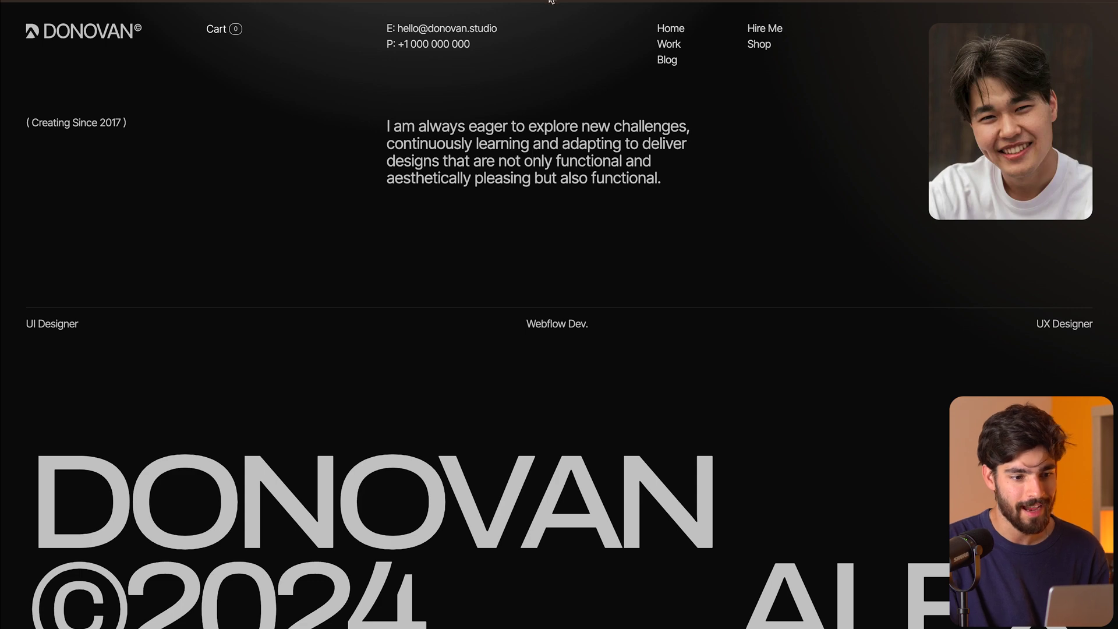
Replay the Donovan homepage intro animation and select then deselect the ©2024 heading text.
scroll(499, 401, down, 2)
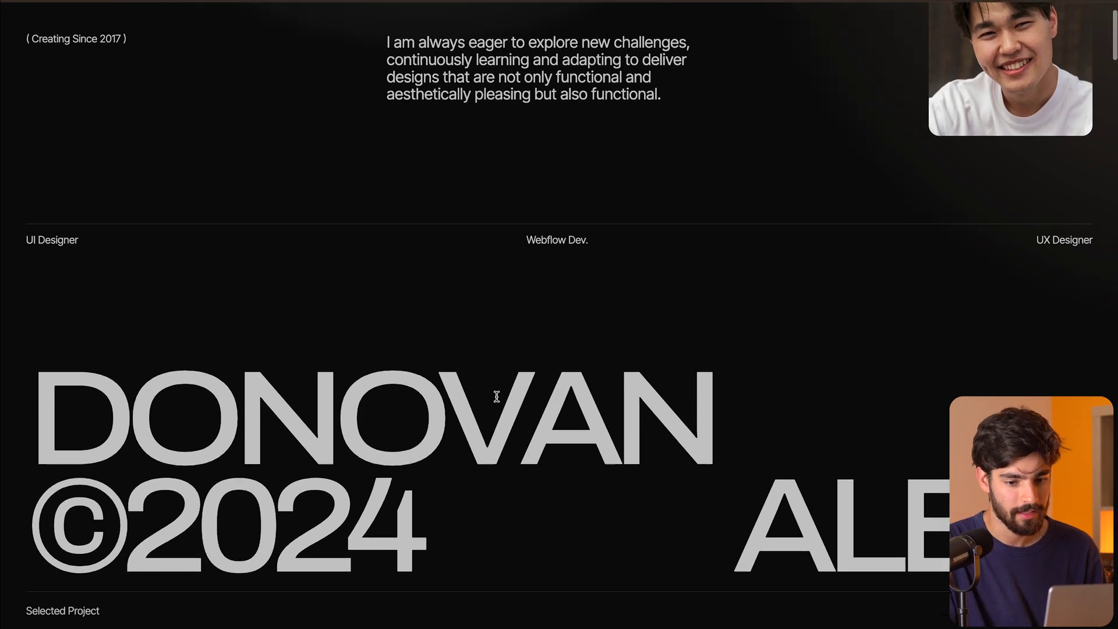
scroll(499, 401, up, 2)
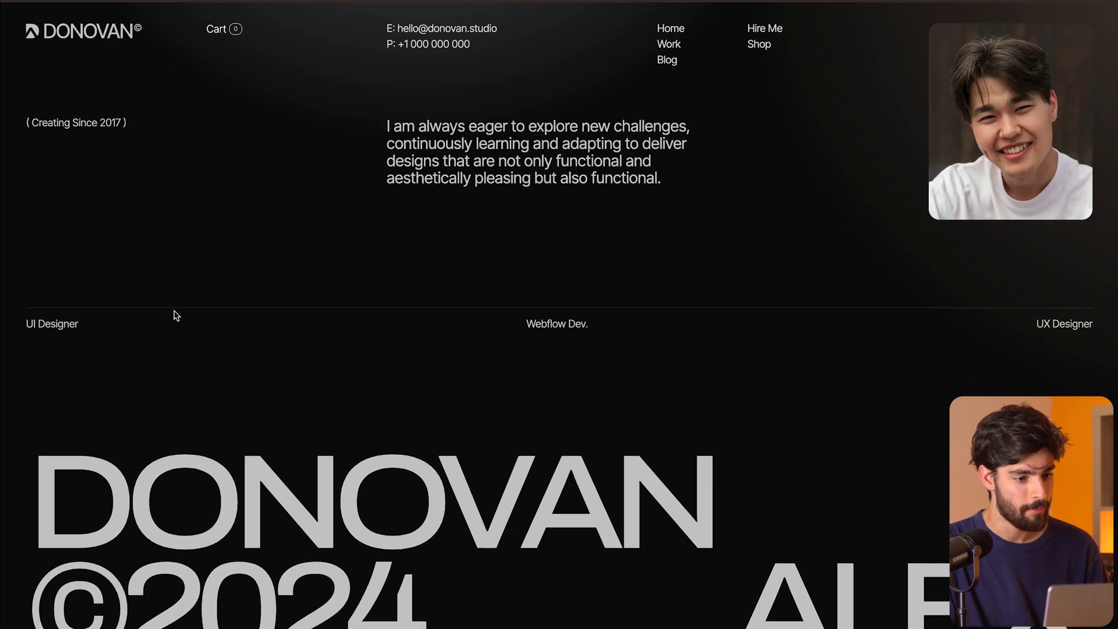
click(83, 3)
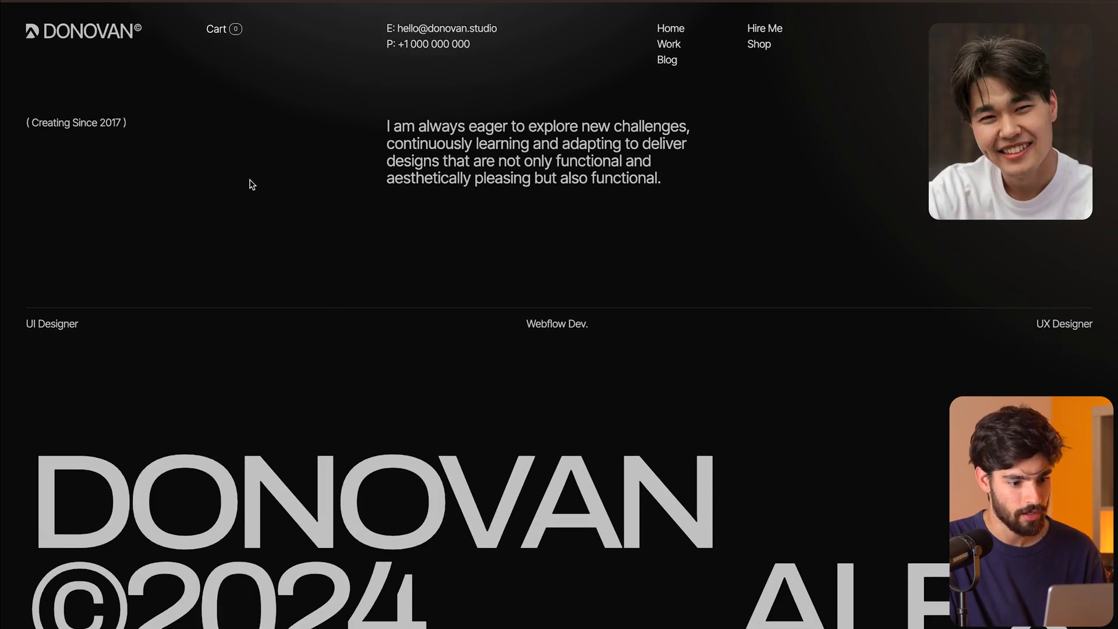
scroll(249, 182, down, 5)
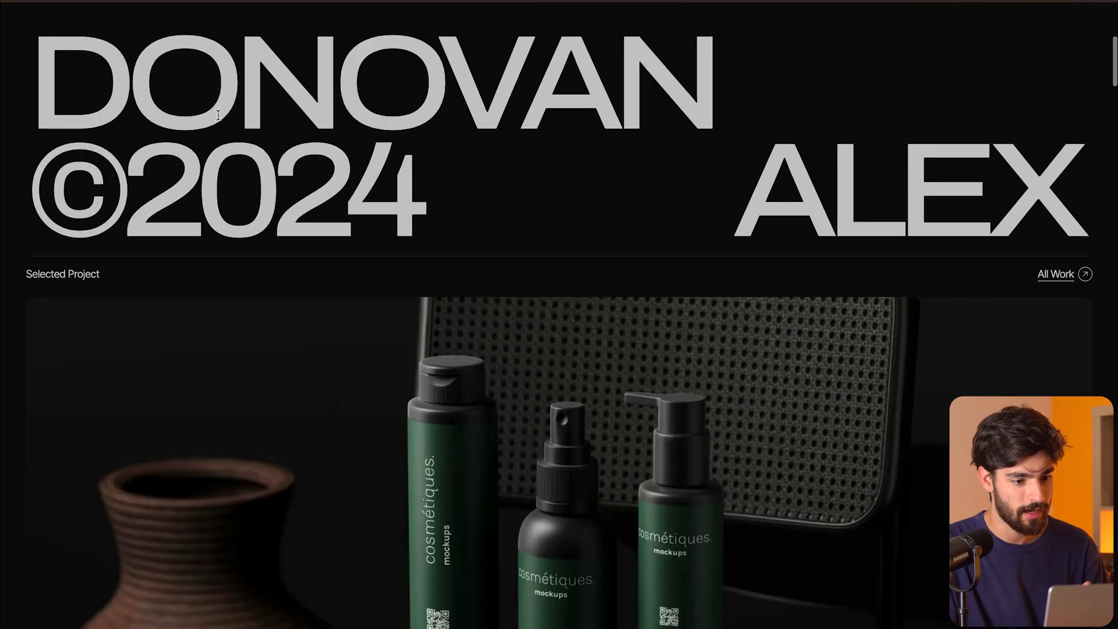
drag(379, 211, 116, 212)
click(115, 211)
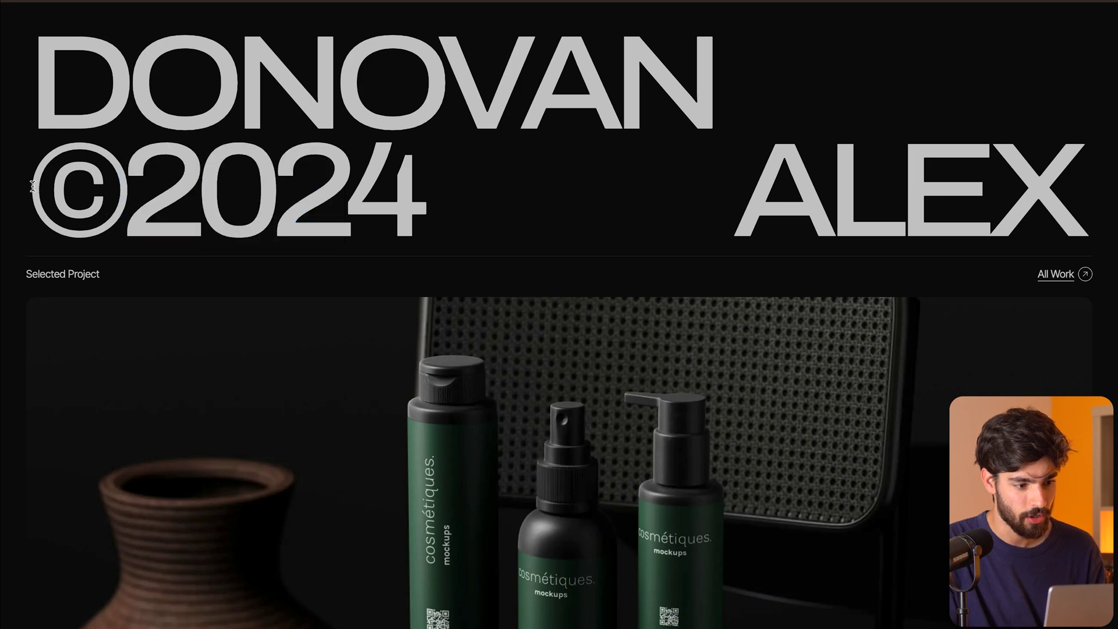
drag(33, 187, 552, 202)
click(401, 201)
Scroll down to the WORK section and open the Tempor project from its Proverbs image.
scroll(401, 203, down, 4)
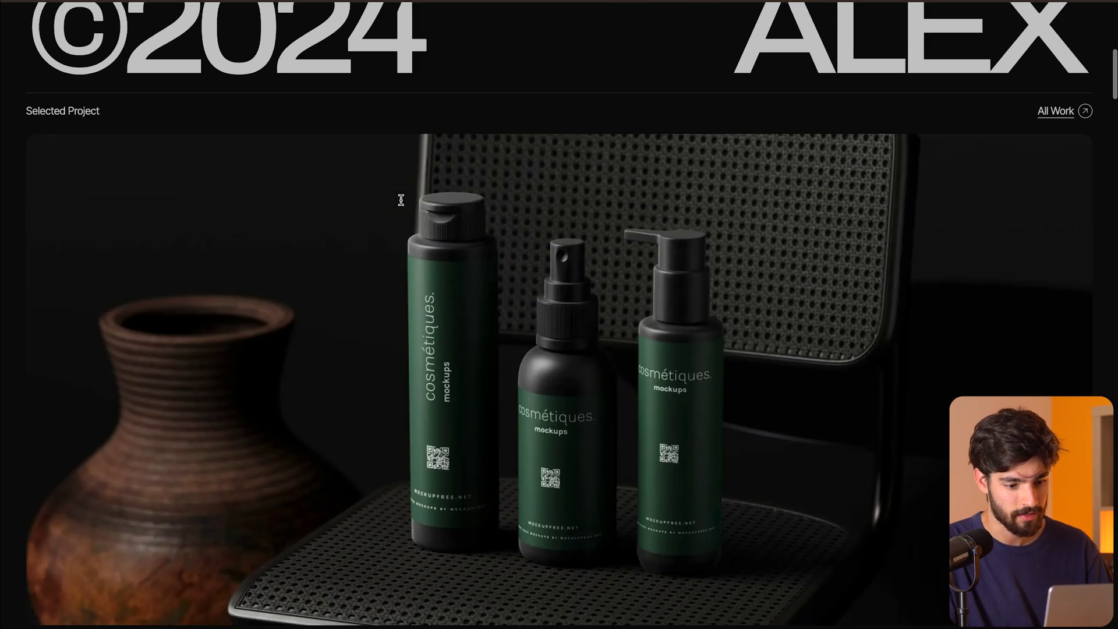
scroll(100, 172, up, 1)
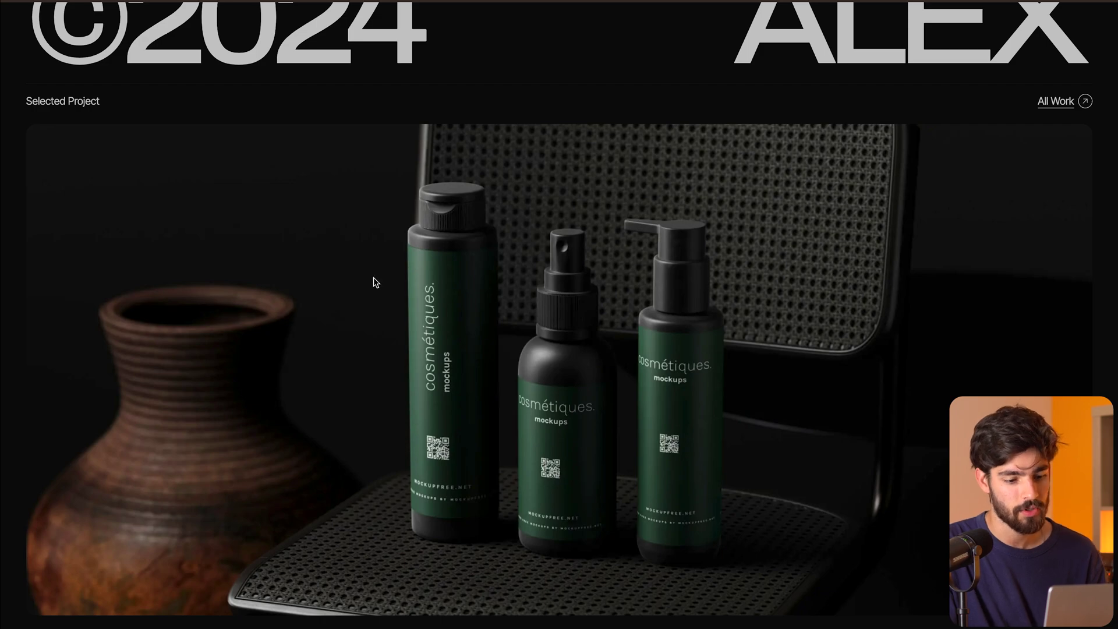
scroll(376, 283, down, 10)
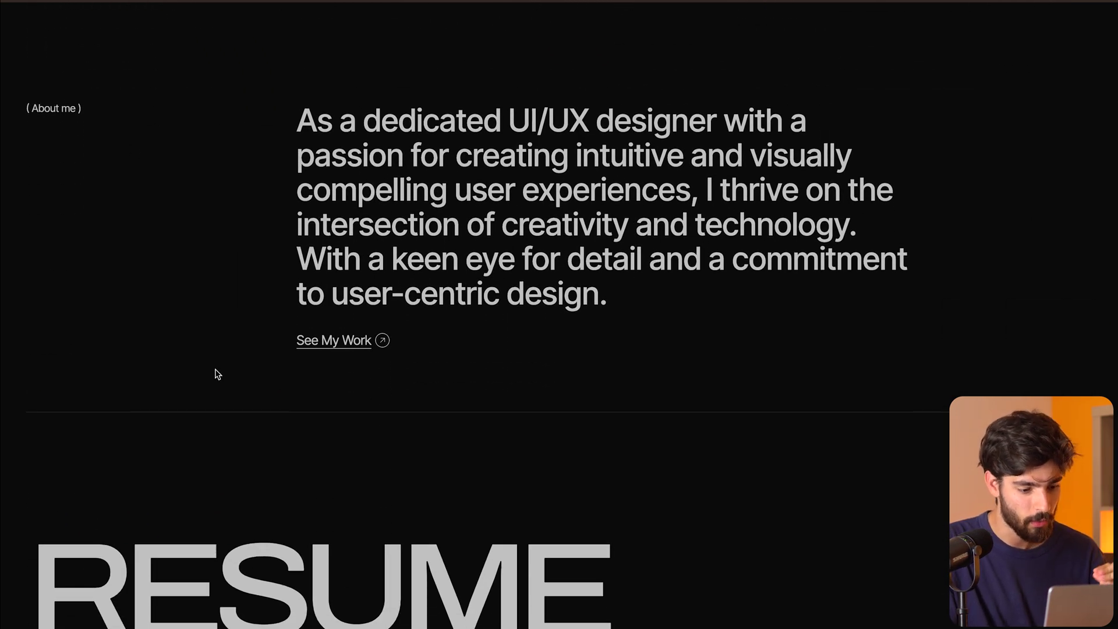
scroll(216, 374, down, 12)
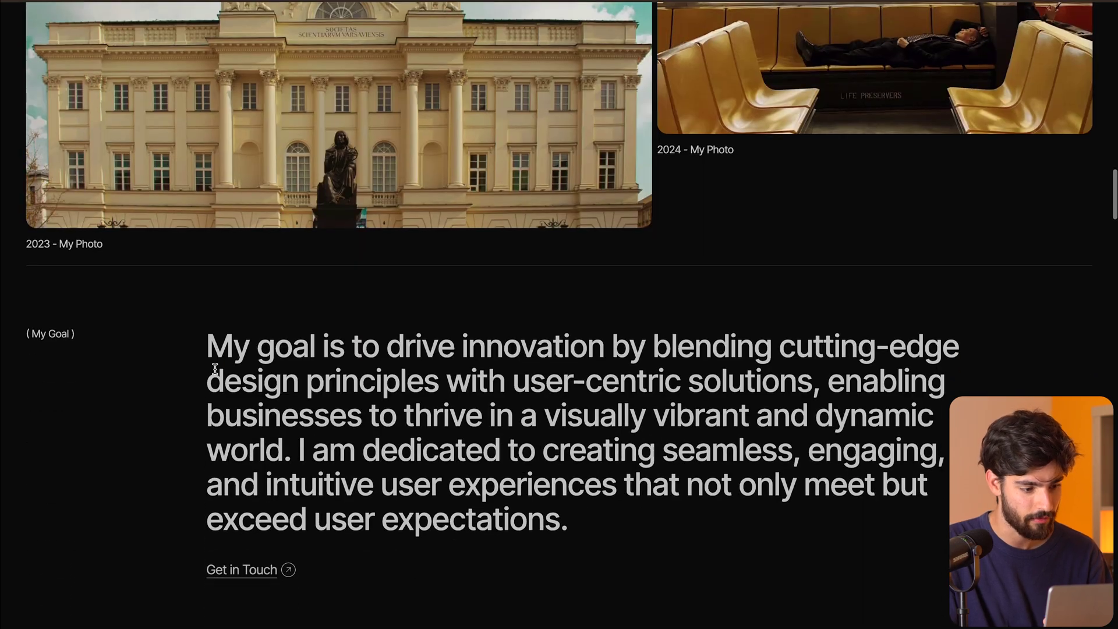
scroll(215, 369, down, 9)
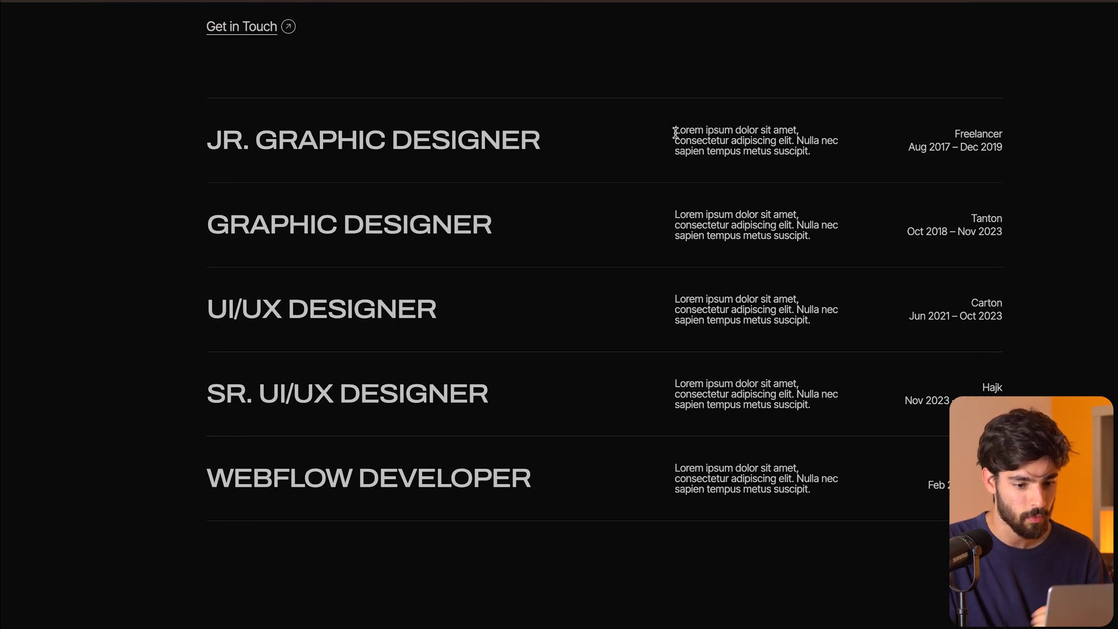
scroll(675, 133, down, 10)
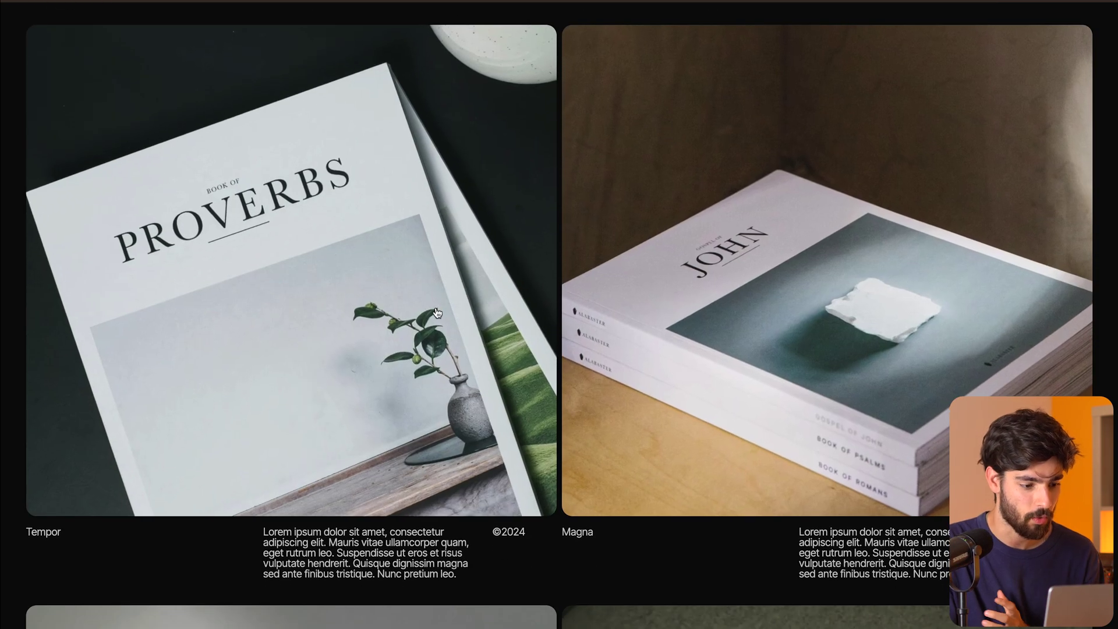
click(438, 313)
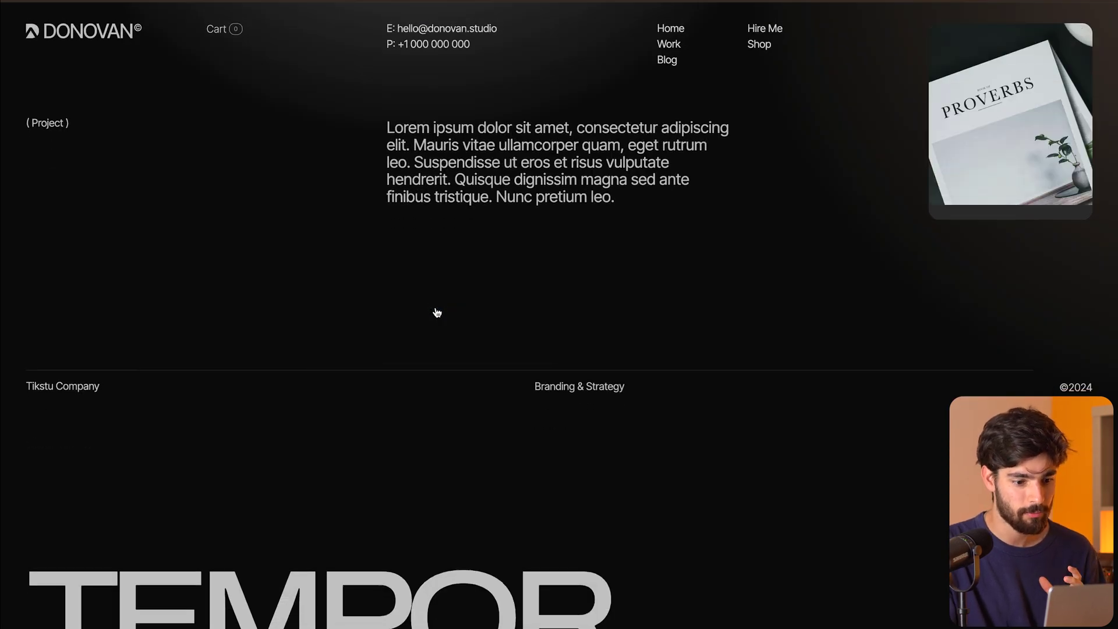
scroll(437, 312, down, 9)
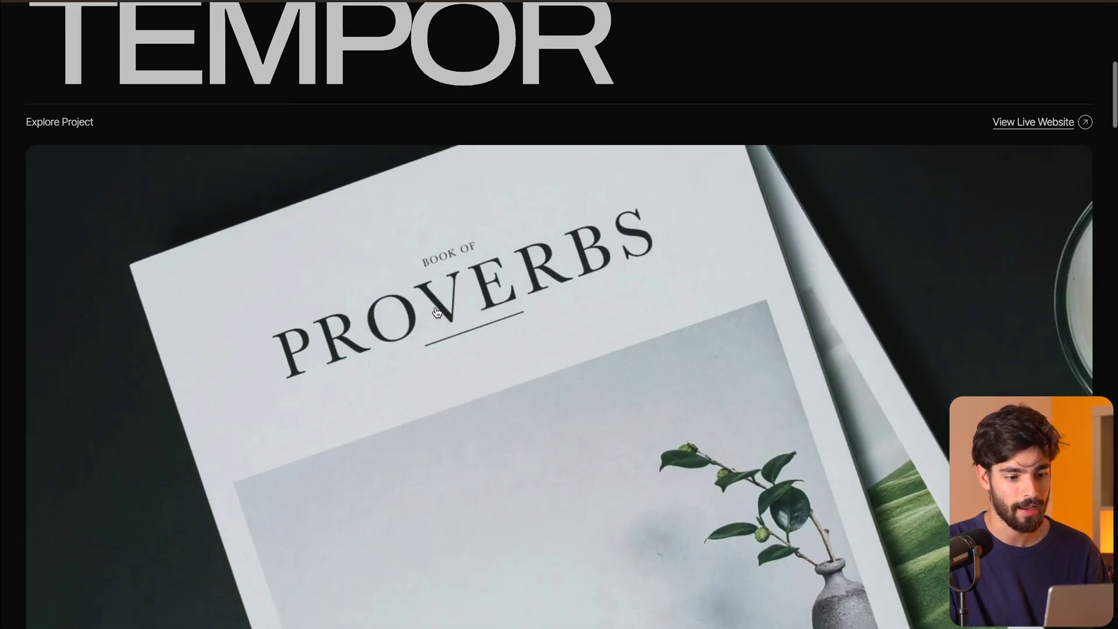
scroll(437, 313, down, 12)
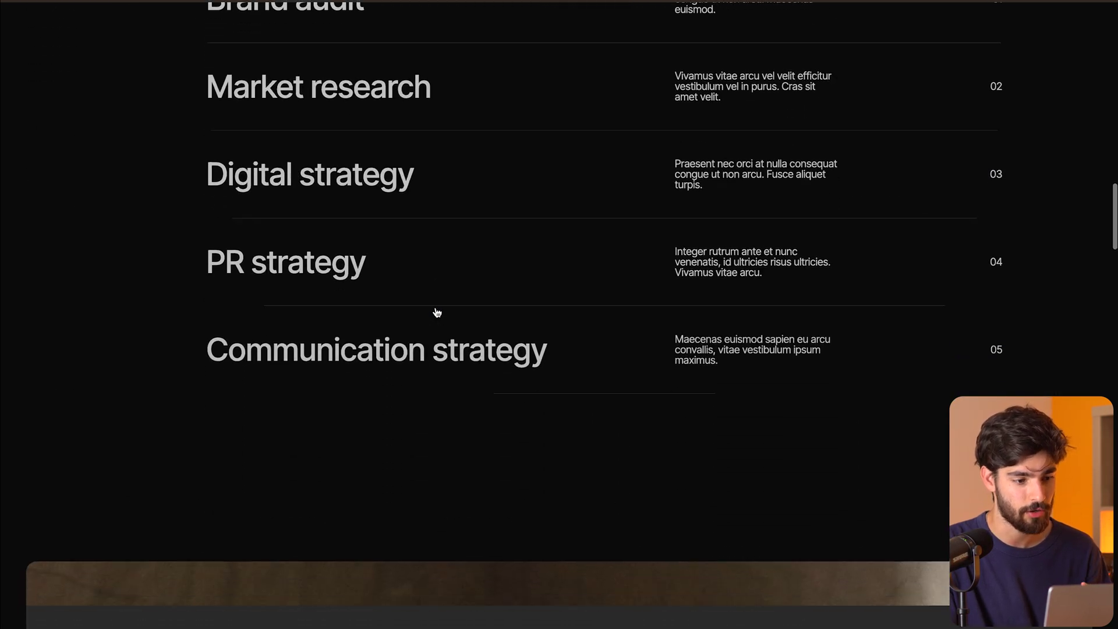
scroll(437, 313, down, 10)
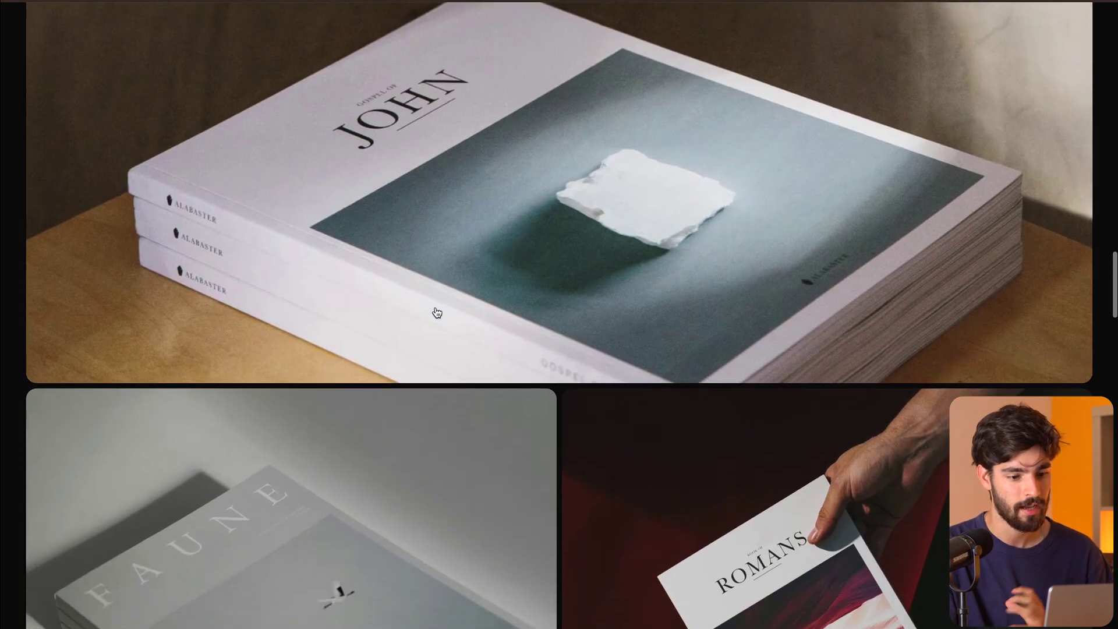
scroll(437, 312, down, 11)
scroll(438, 313, down, 12)
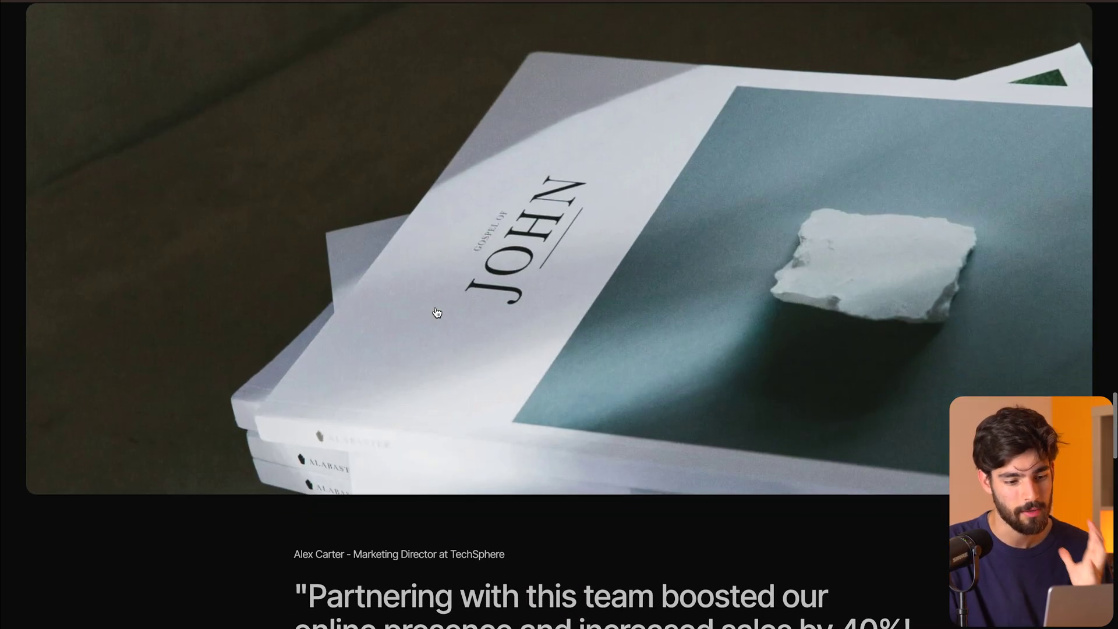
scroll(438, 313, up, 2)
scroll(437, 312, down, 7)
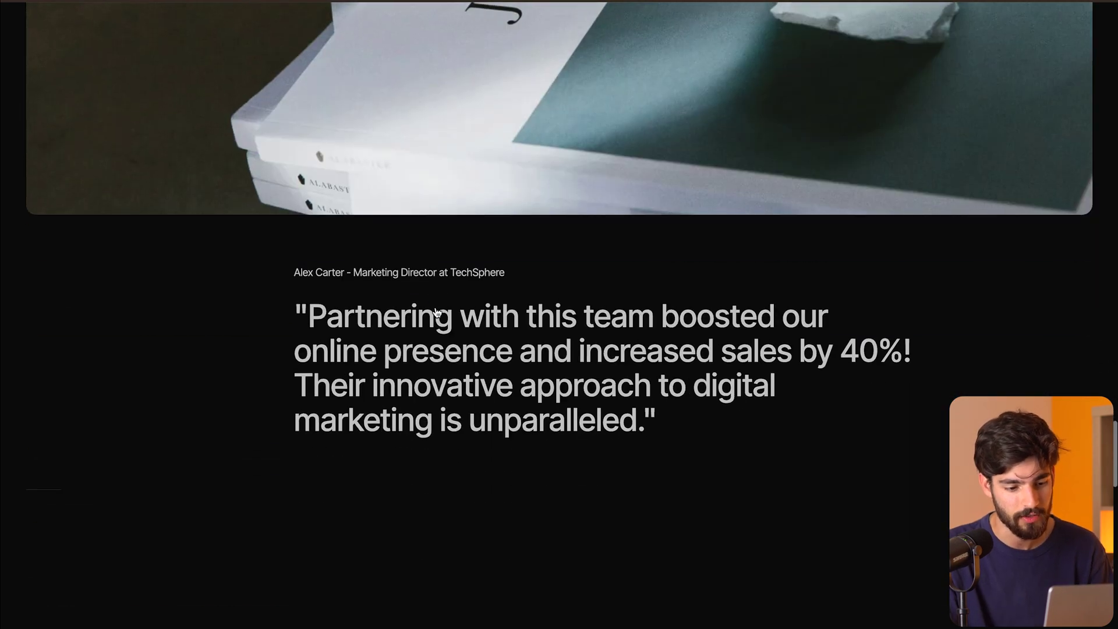
scroll(437, 313, down, 2)
scroll(437, 312, down, 8)
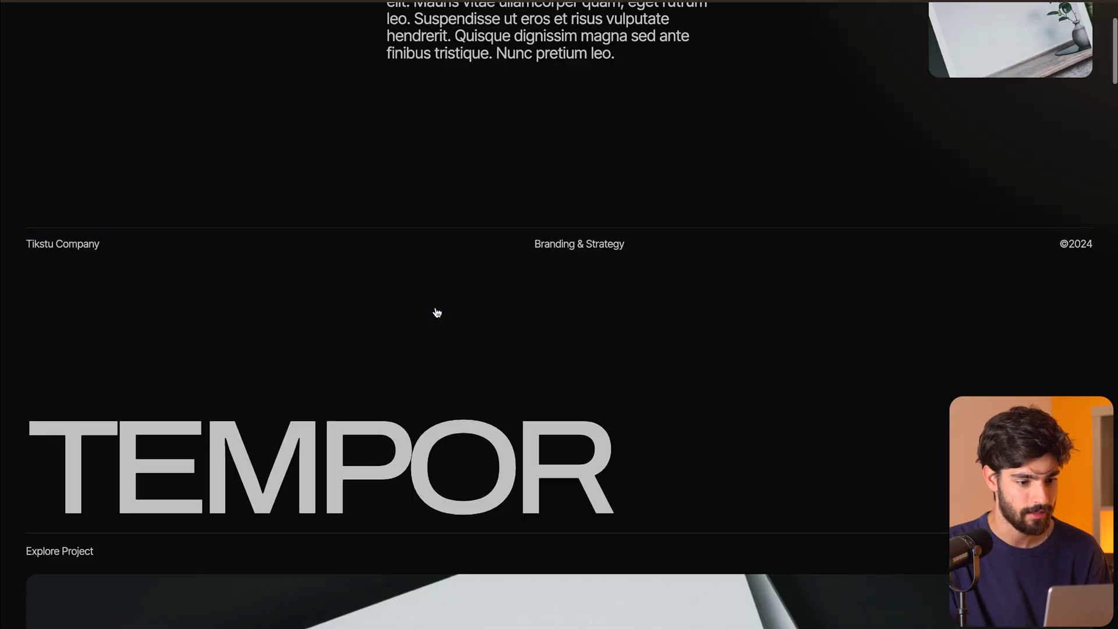
scroll(438, 312, down, 10)
scroll(437, 312, down, 10)
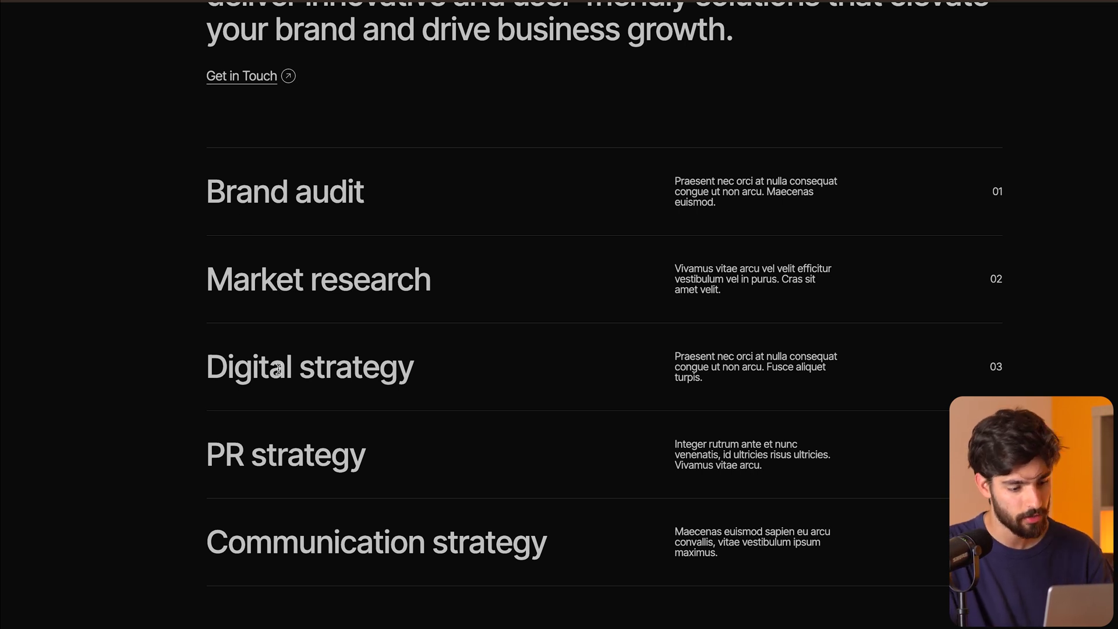
drag(994, 190, 996, 547)
click(995, 547)
scroll(765, 504, up, 8)
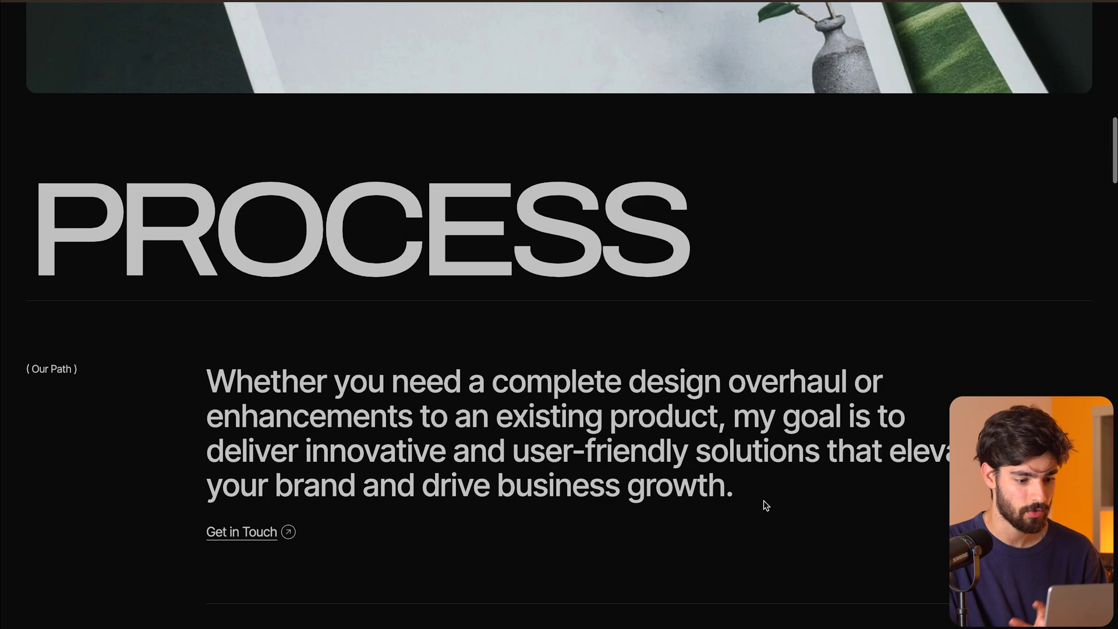
scroll(535, 347, up, 15)
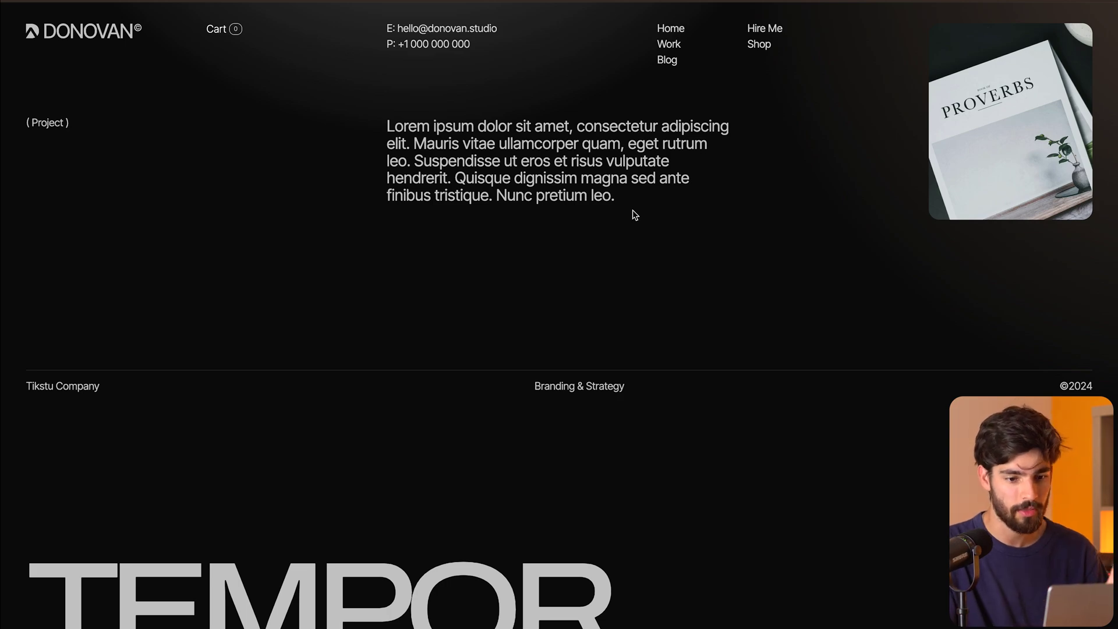
scroll(634, 214, down, 8)
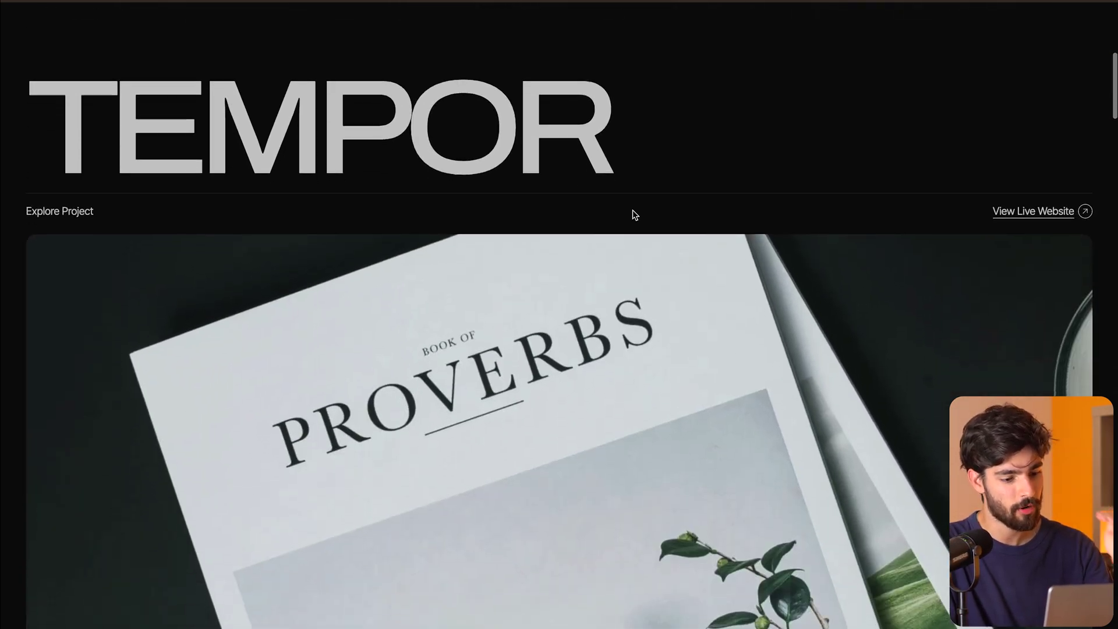
scroll(632, 209, down, 15)
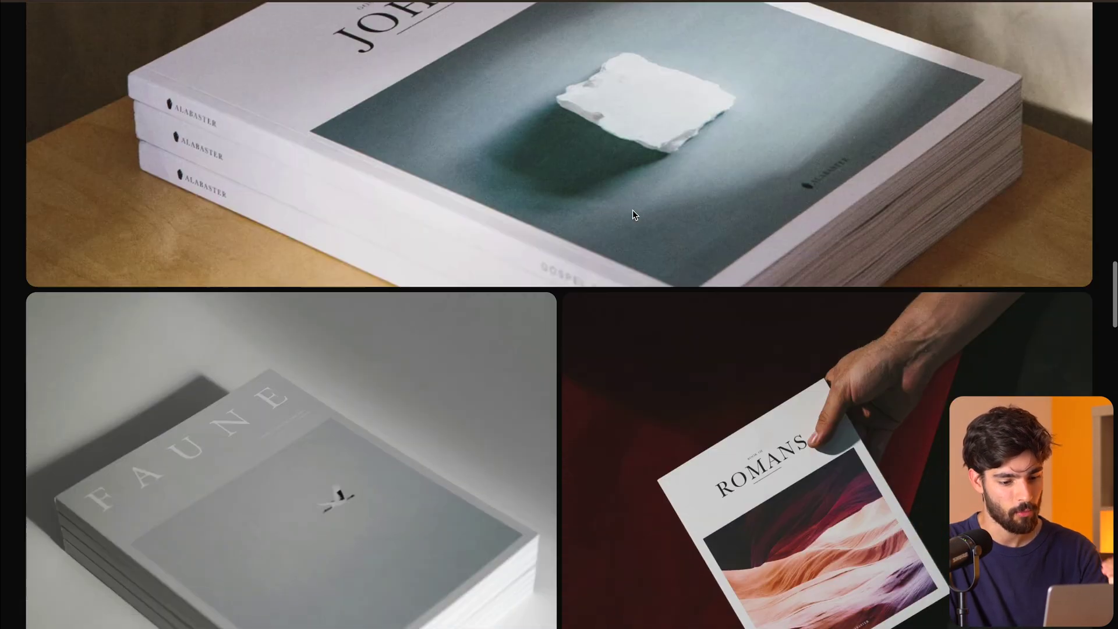
scroll(632, 214, down, 15)
scroll(634, 216, up, 20)
scroll(635, 216, down, 20)
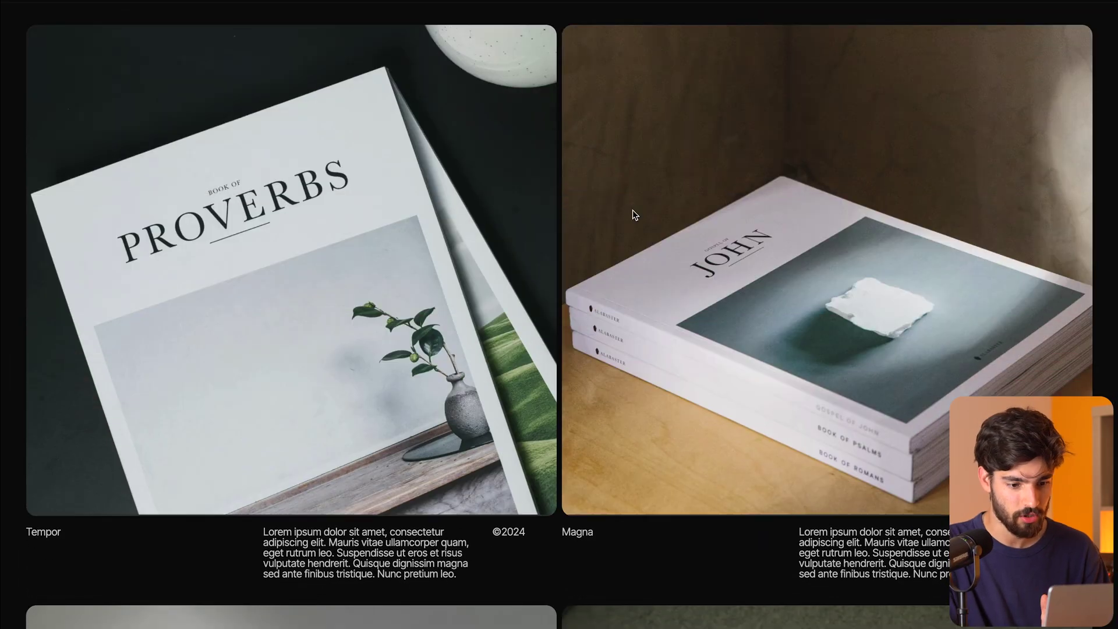
Scroll through the project grid, Expertise, FAQ and contact sections, then back up to the hero.
scroll(826, 347, down, 10)
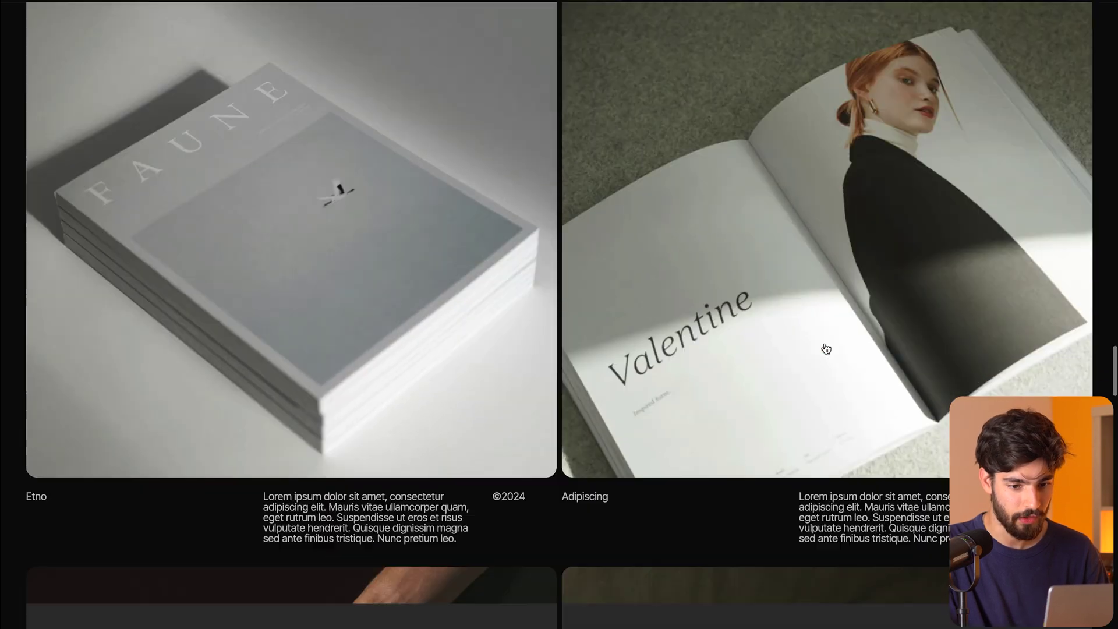
scroll(826, 349, down, 15)
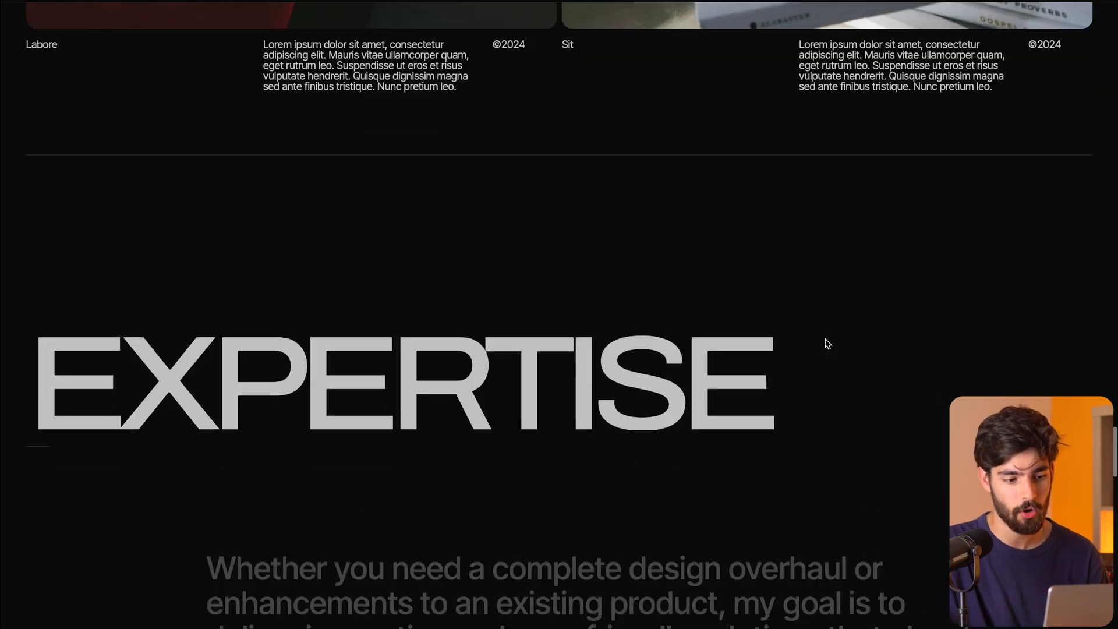
scroll(826, 344, down, 10)
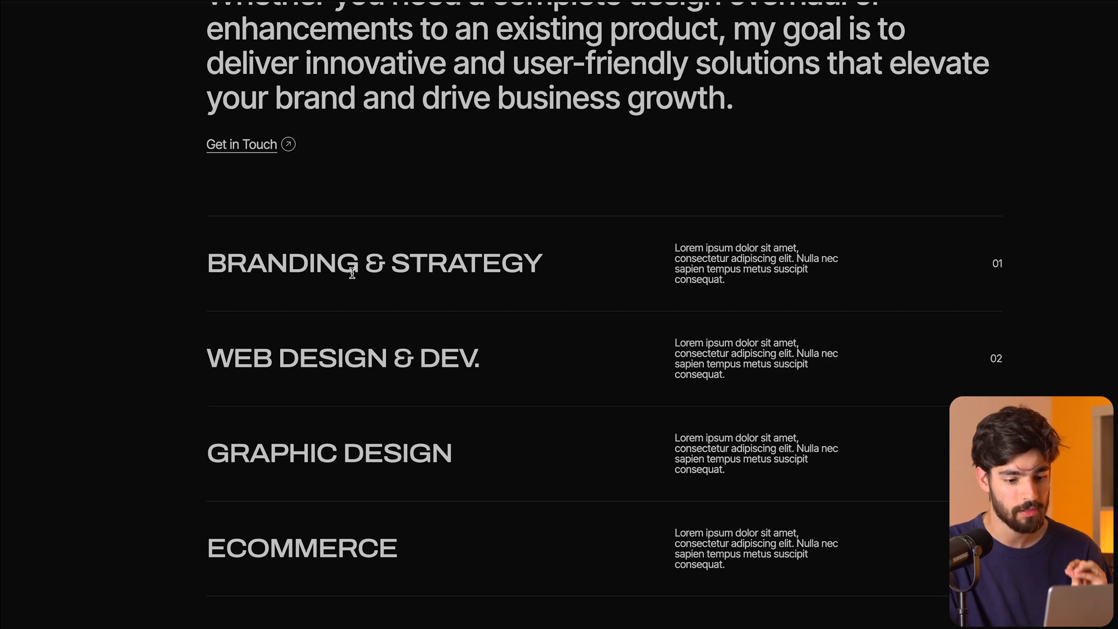
scroll(352, 273, down, 10)
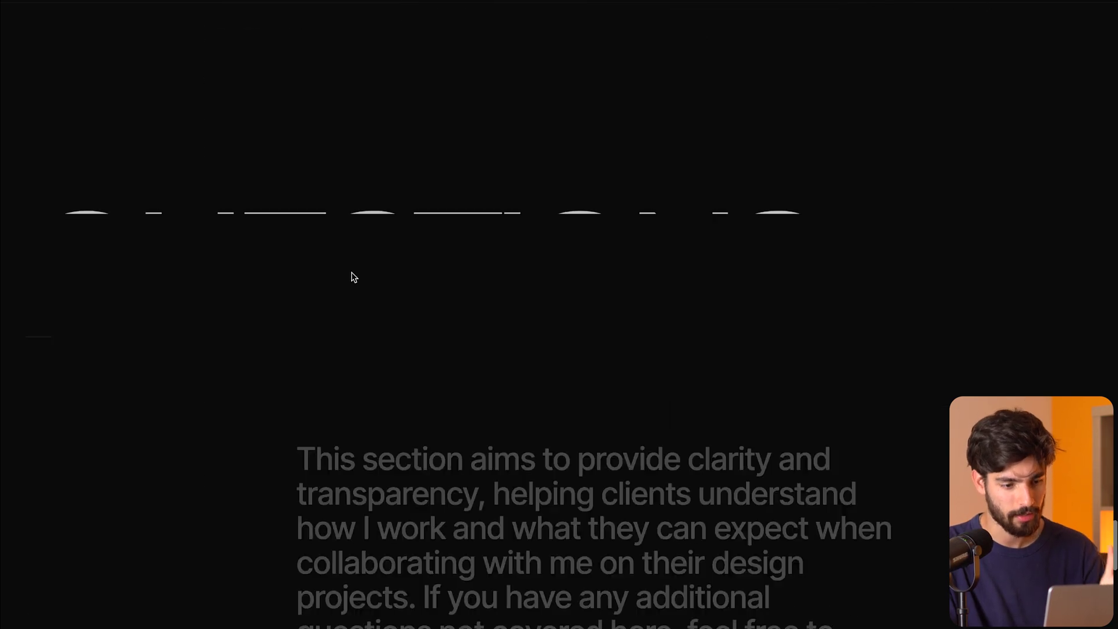
scroll(352, 274, down, 10)
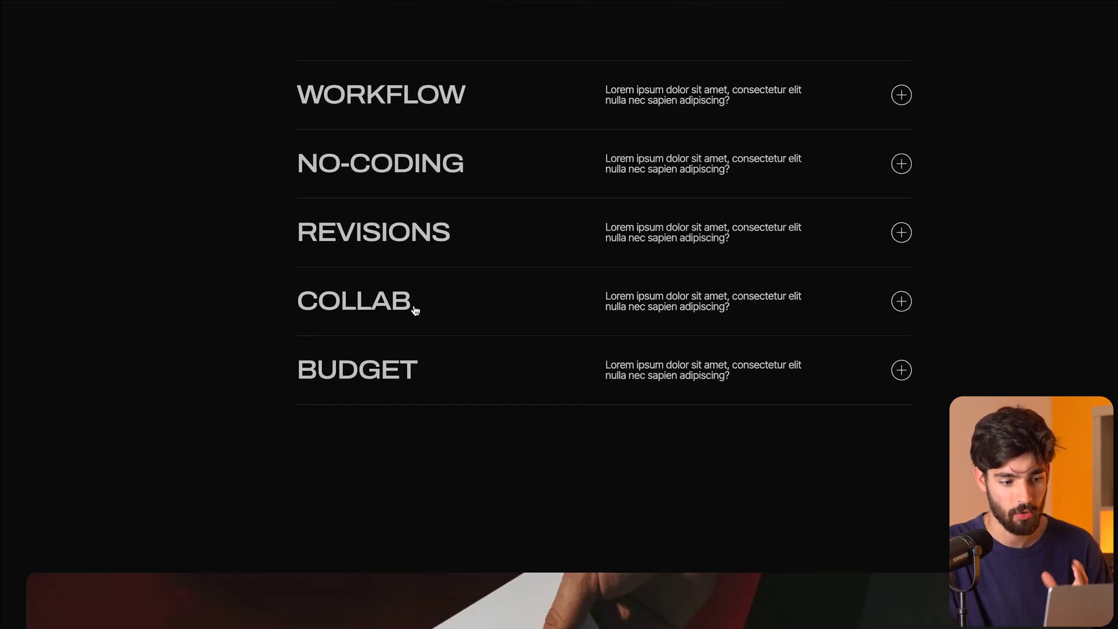
scroll(410, 312, up, 2)
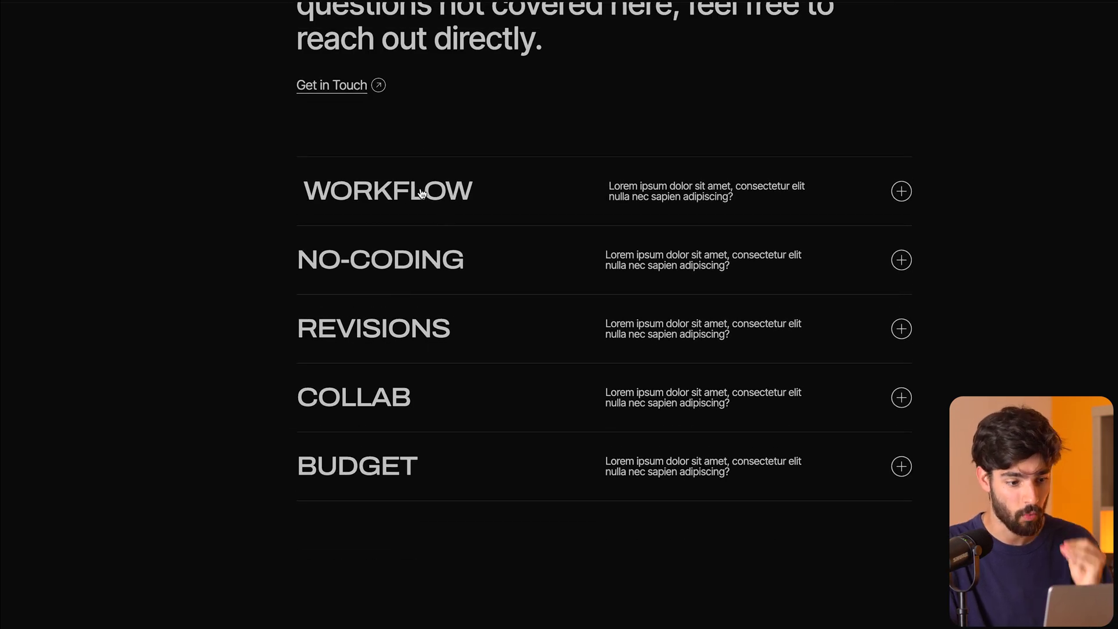
scroll(415, 198, down, 6)
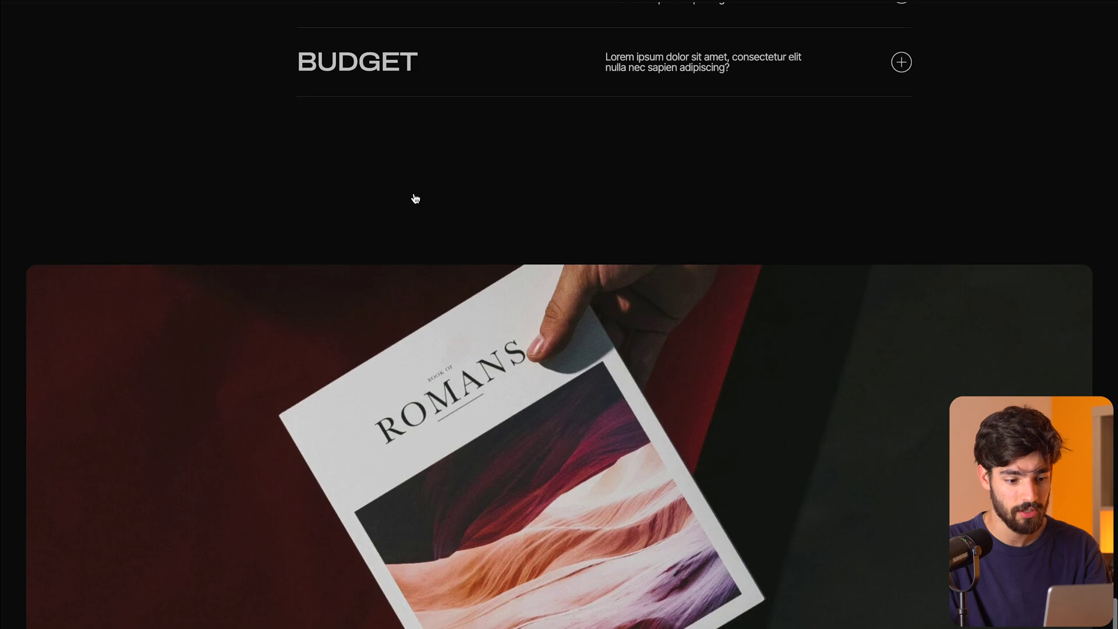
scroll(416, 198, down, 5)
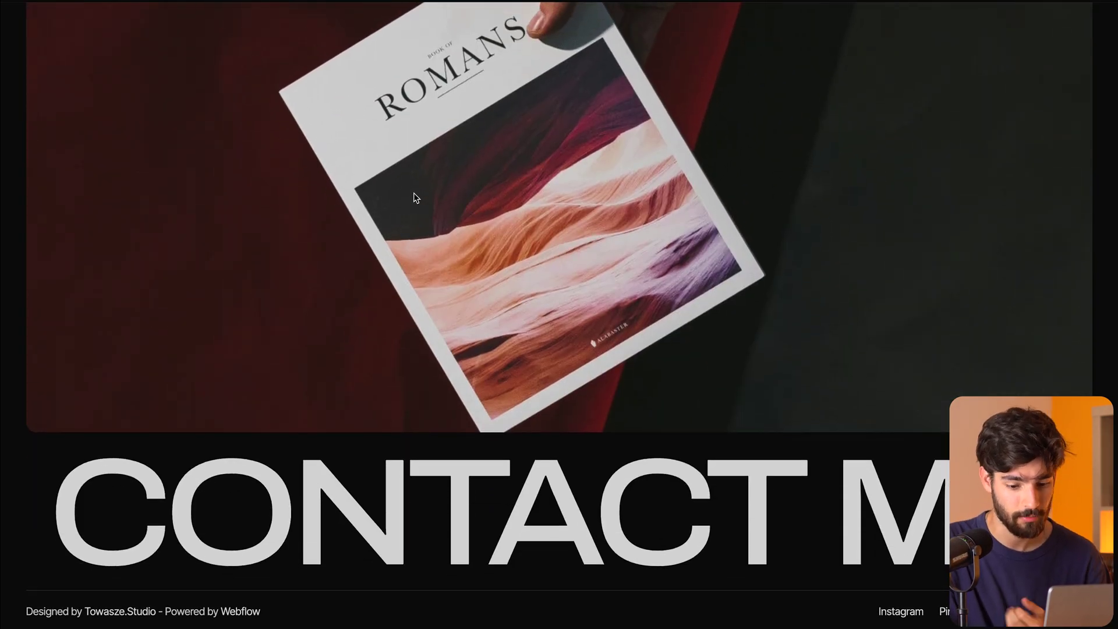
scroll(579, 402, up, 20)
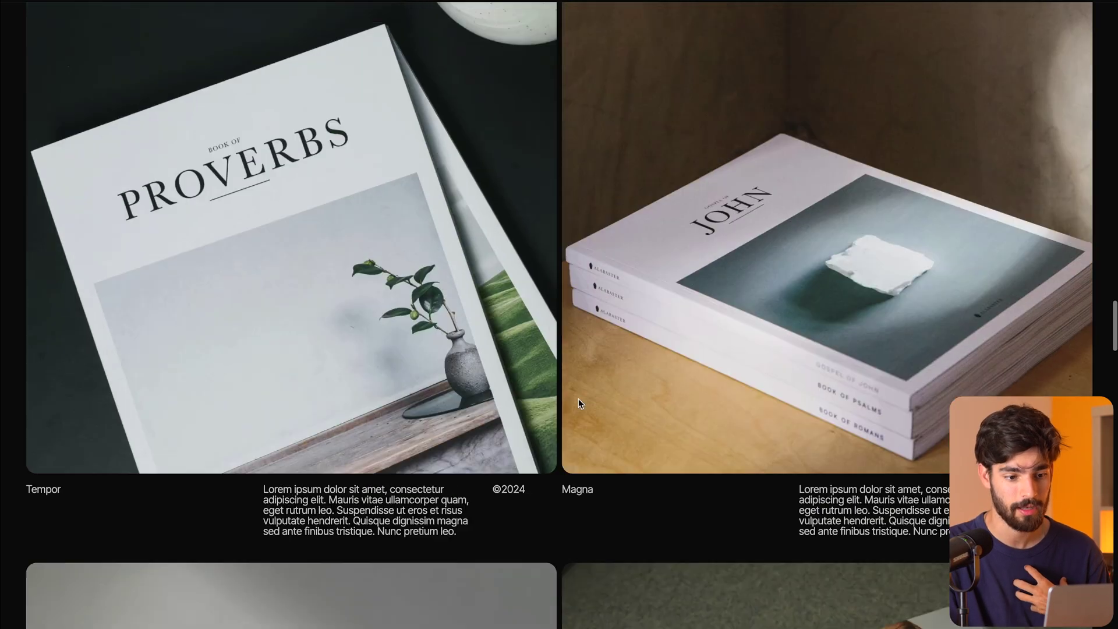
scroll(580, 401, up, 8)
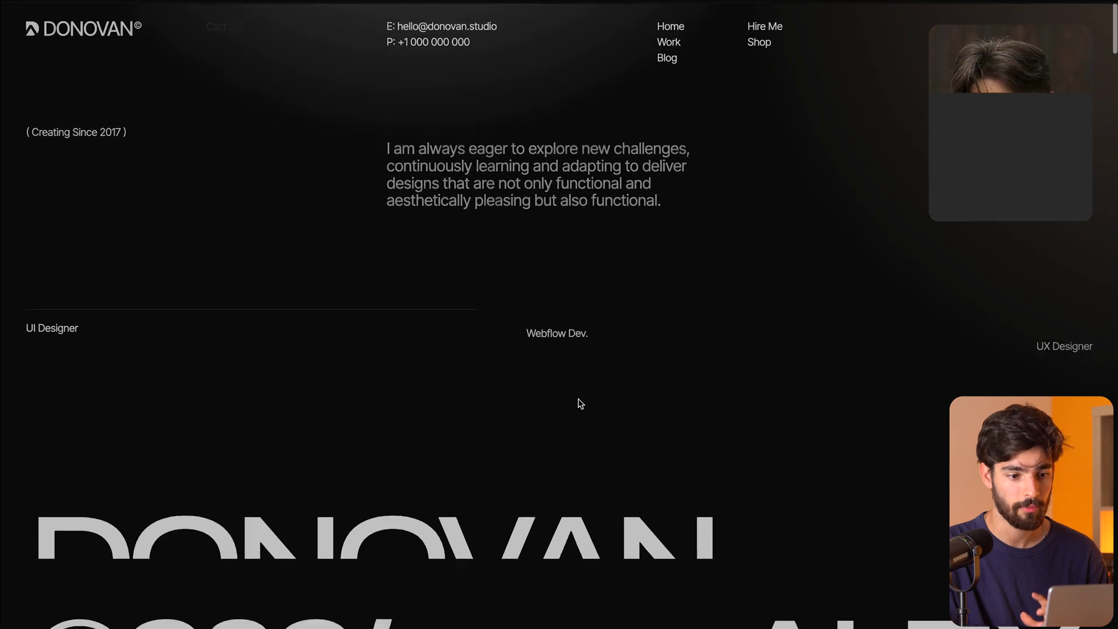